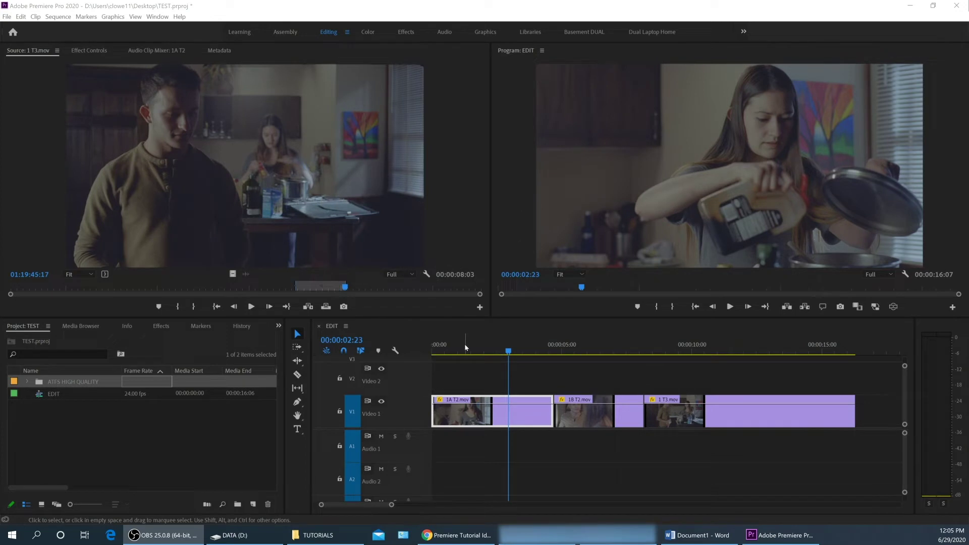
Clear the clip selection and step the playhead through the sequence's edit points
{"action": "left_click", "coordinate": [556, 369]}
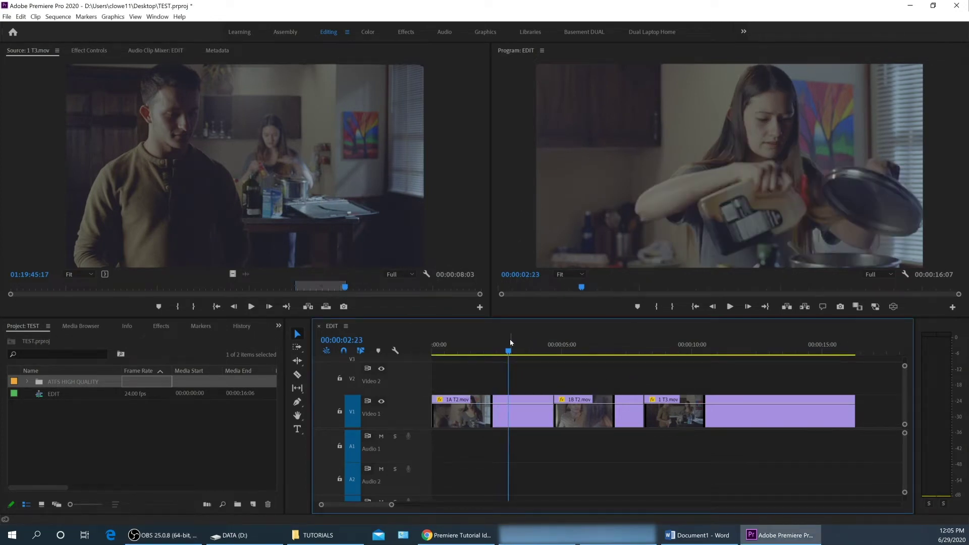
{"action": "key", "text": "Down"}
{"action": "key", "text": "Down"}
{"action": "key", "text": "Down"}
{"action": "key", "text": "Down"}
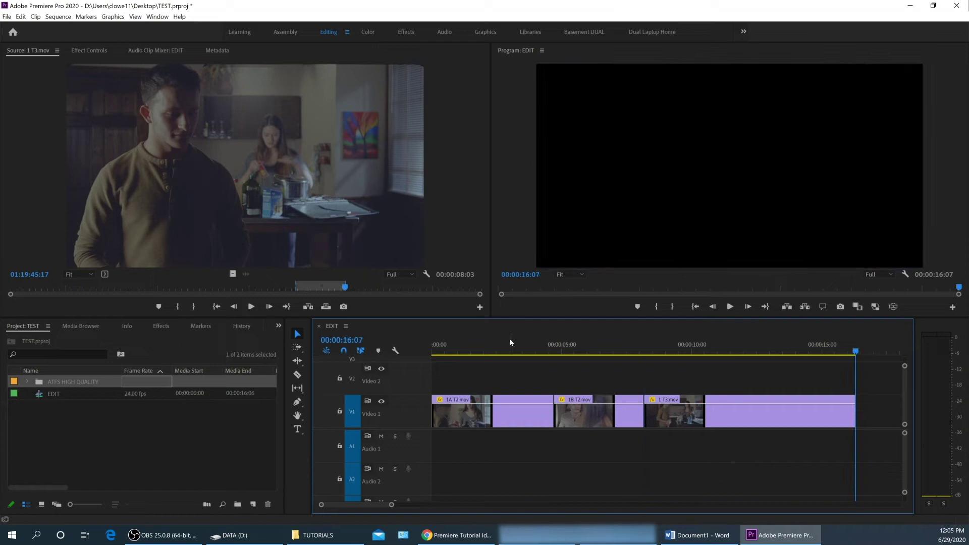
{"action": "key", "text": "Up"}
{"action": "key", "text": "Up"}
{"action": "key", "text": "Up"}
{"action": "key", "text": "Up"}
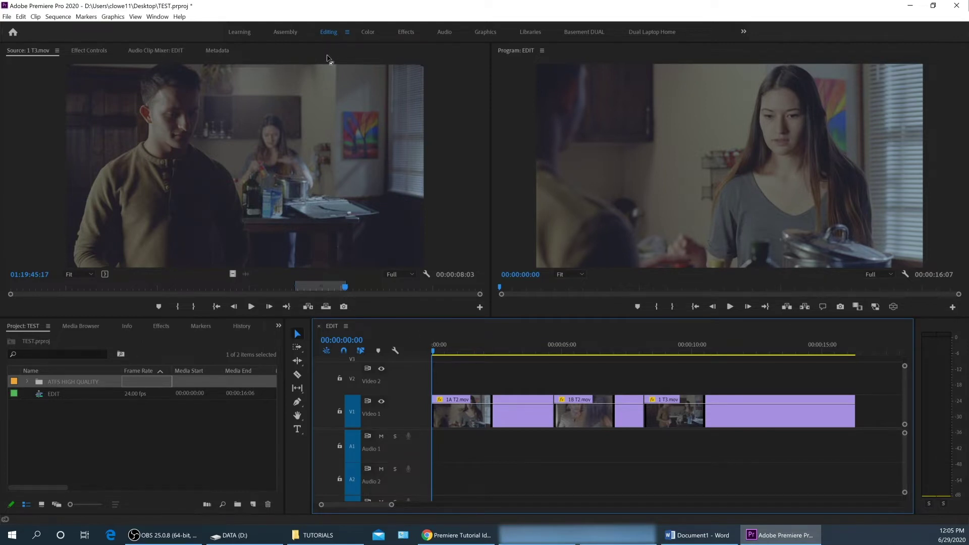
Switch to the Effects workspace and select the Video Effects category
{"action": "left_click", "coordinate": [411, 34]}
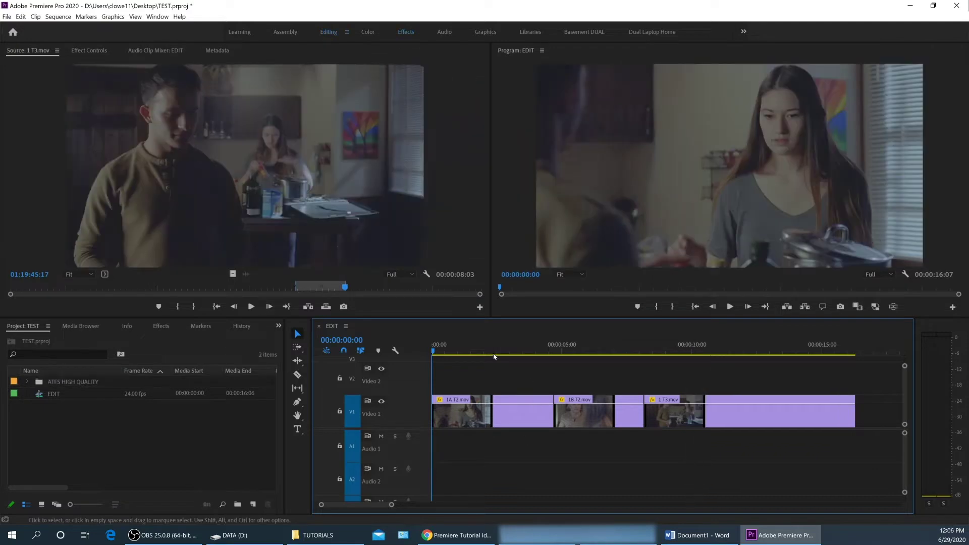
{"action": "left_click", "coordinate": [410, 32]}
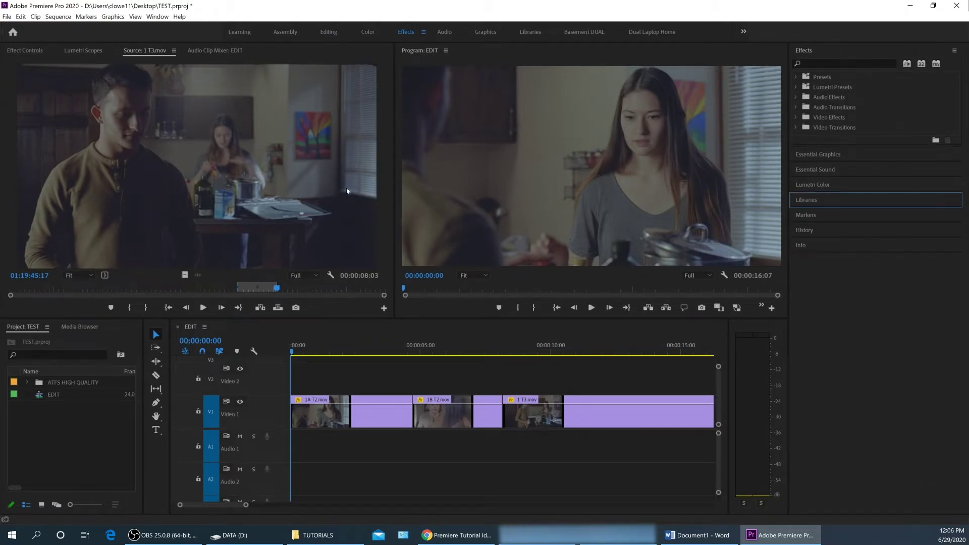
{"action": "left_click", "coordinate": [329, 32]}
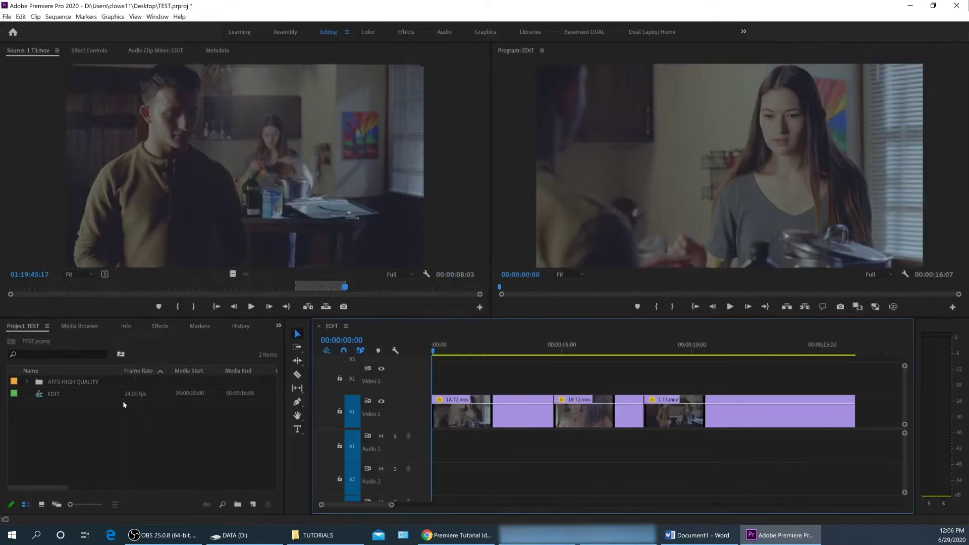
{"action": "left_click", "coordinate": [160, 326]}
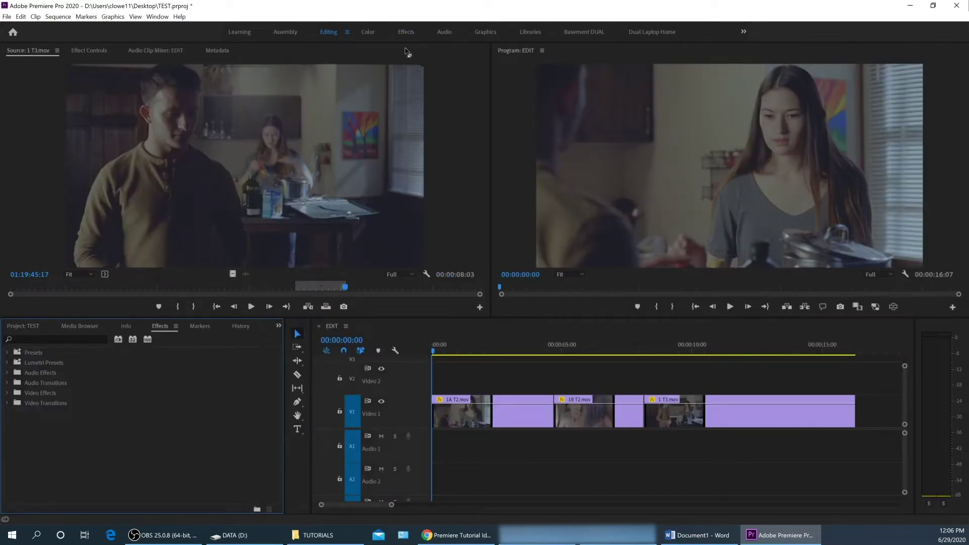
{"action": "left_click", "coordinate": [406, 32]}
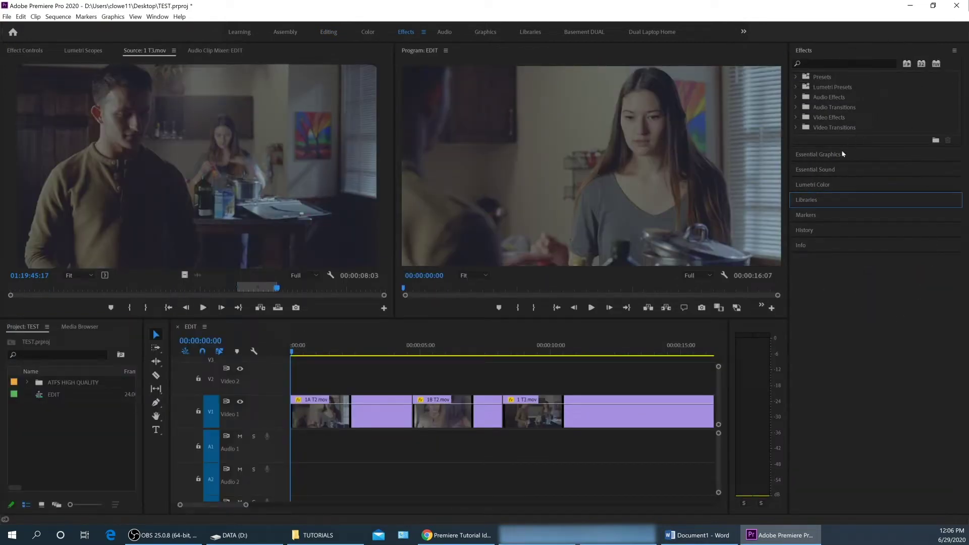
{"action": "left_click", "coordinate": [801, 125]}
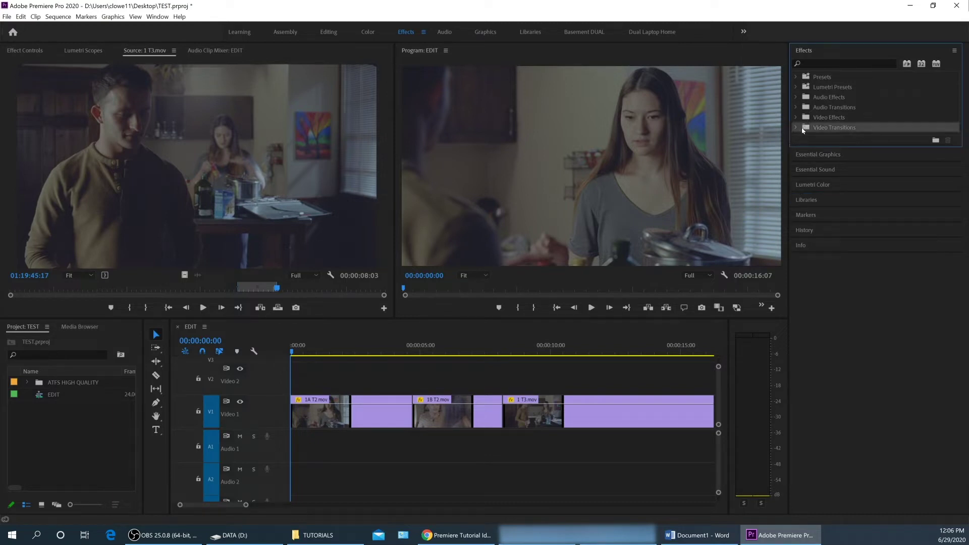
{"action": "left_click", "coordinate": [804, 118]}
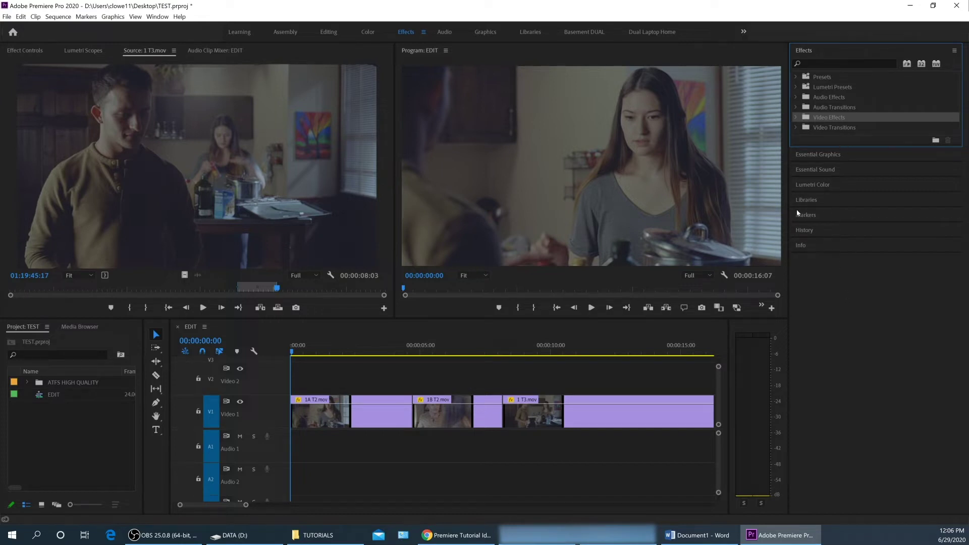
{"action": "left_click", "coordinate": [818, 65]}
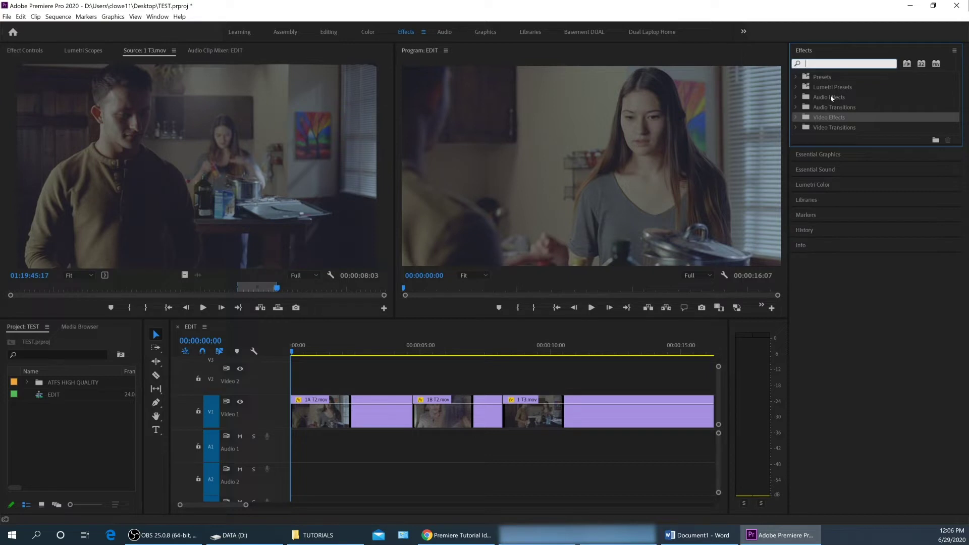
{"action": "type", "text": "gau"}
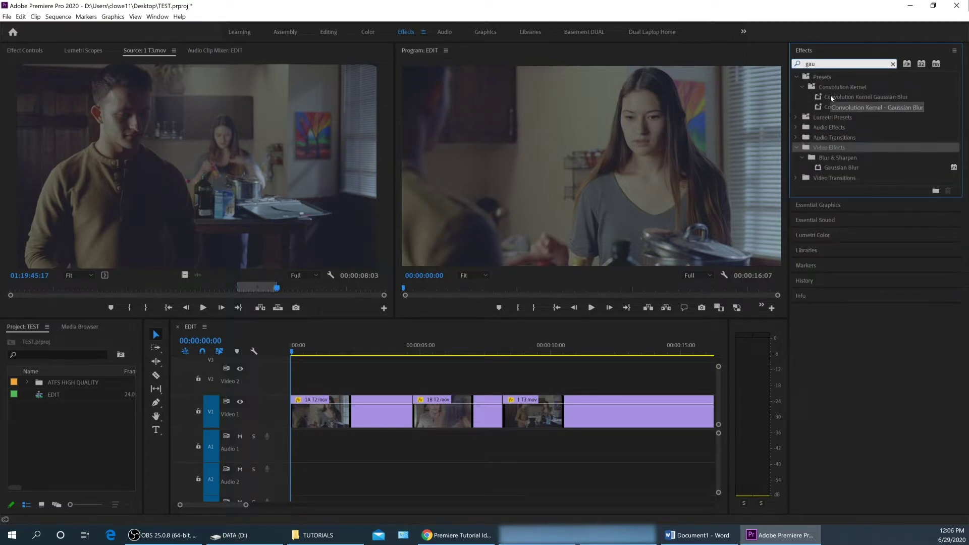
{"action": "left_click", "coordinate": [836, 168]}
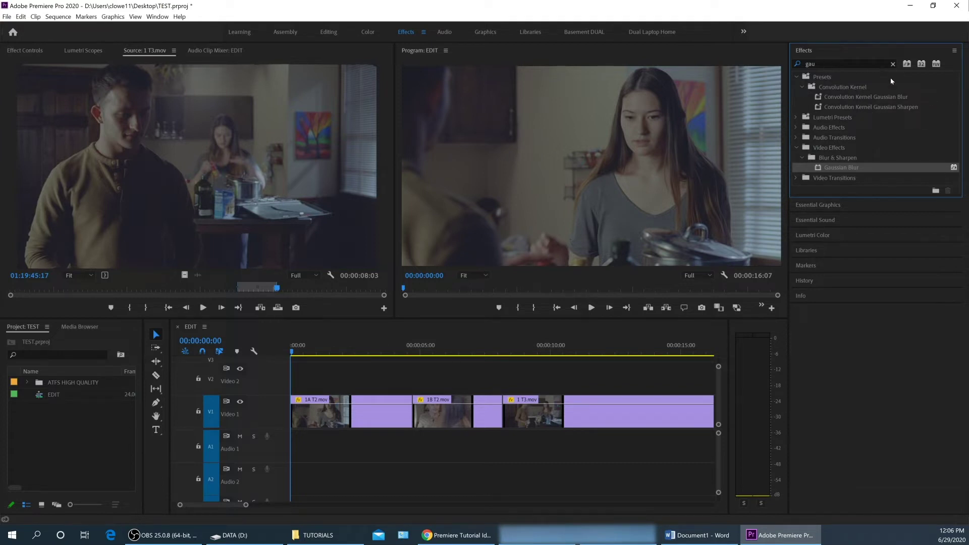
{"action": "left_click", "coordinate": [884, 98]}
{"action": "left_click", "coordinate": [835, 64]}
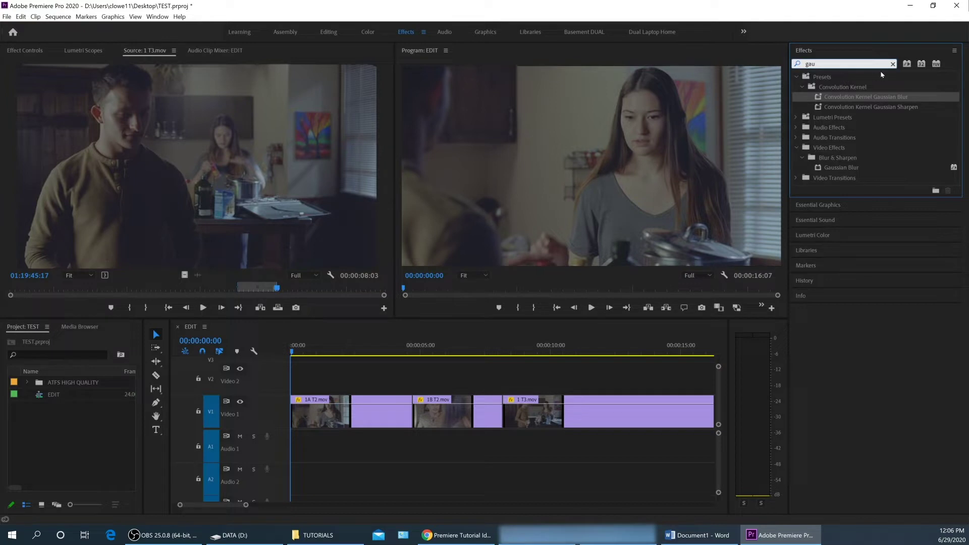
Clear the effects search, expand Video Effects > Noise & Grain, and browse Dust & Scratches through Noise
{"action": "left_click", "coordinate": [892, 64]}
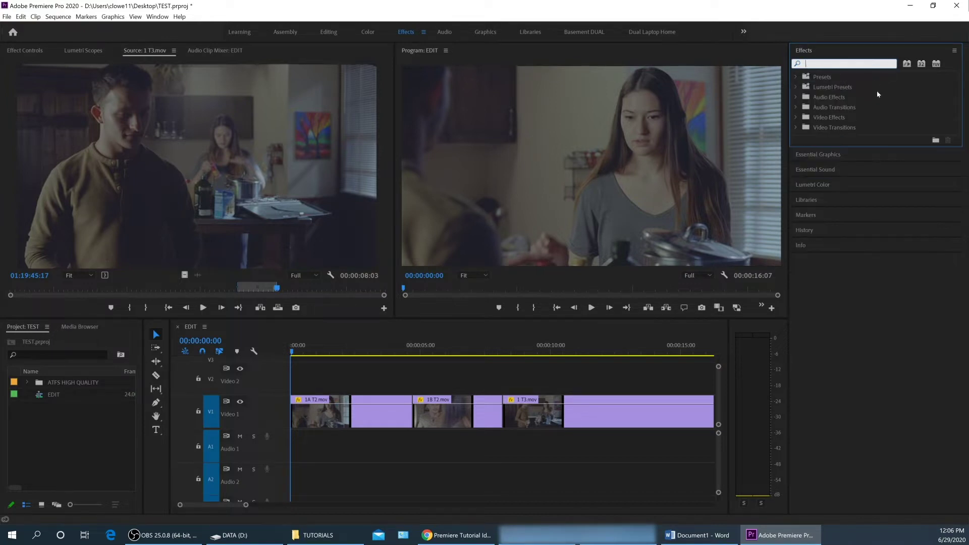
{"action": "left_click", "coordinate": [796, 117]}
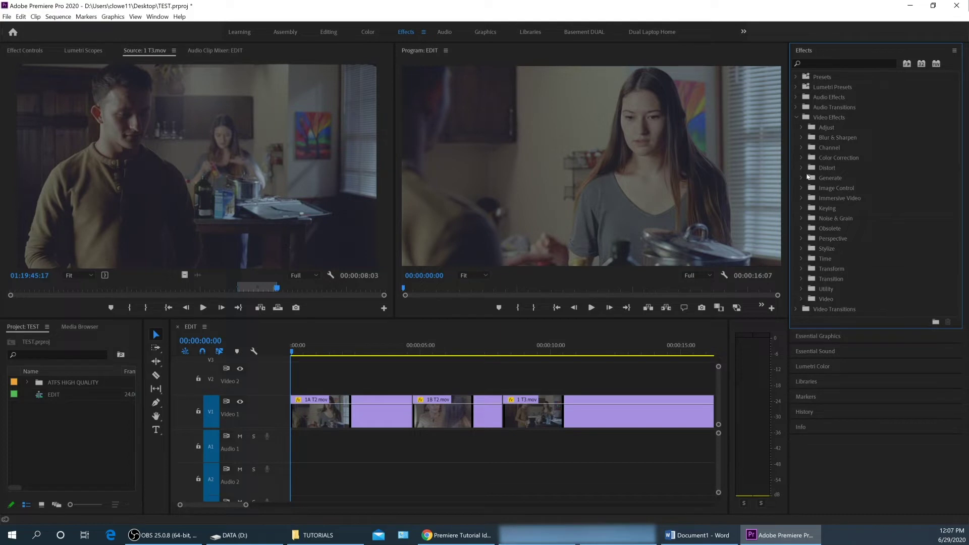
{"action": "left_click", "coordinate": [802, 218]}
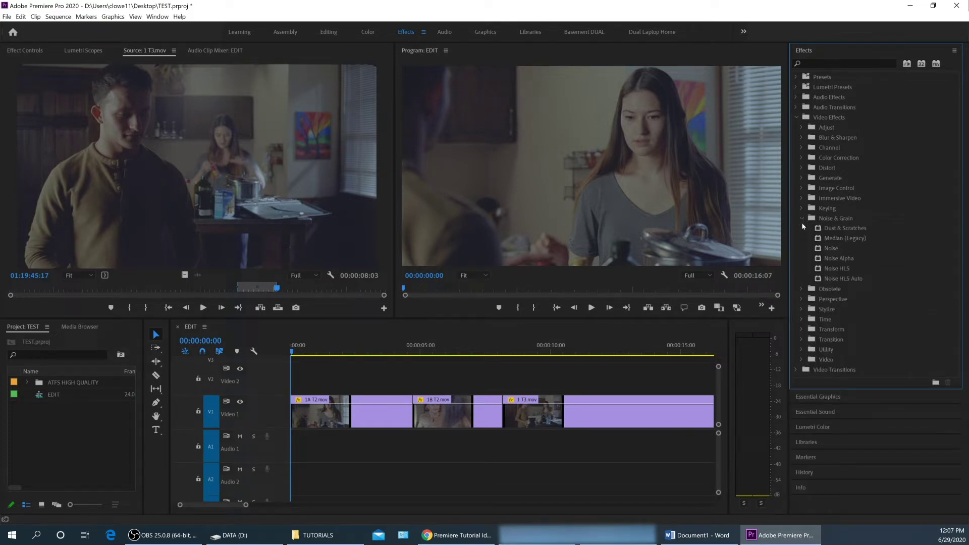
{"action": "left_click", "coordinate": [835, 230]}
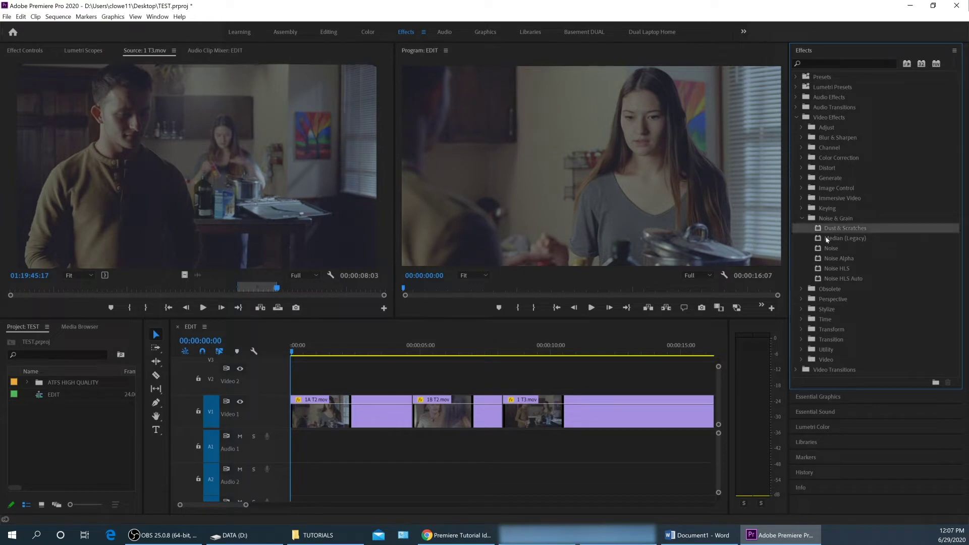
{"action": "left_click", "coordinate": [827, 259]}
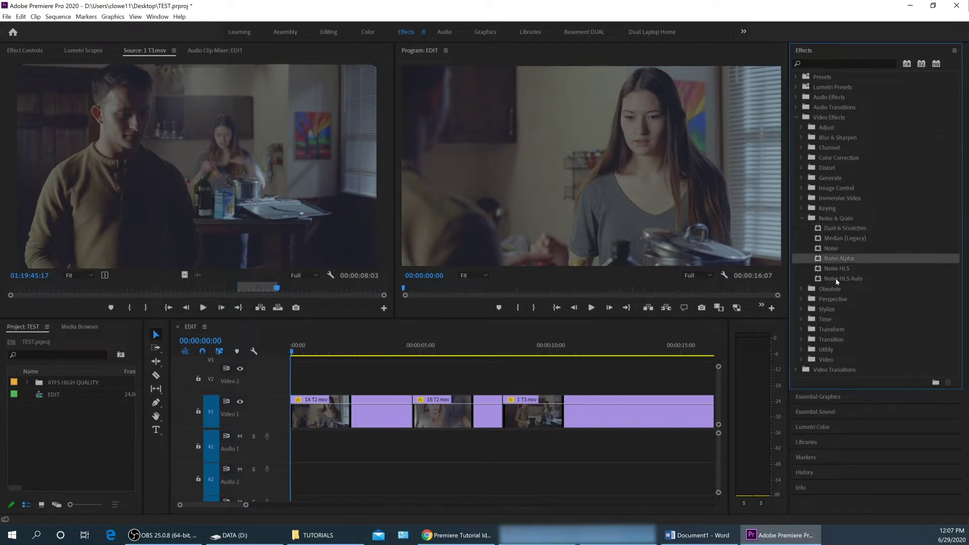
{"action": "left_click", "coordinate": [836, 279]}
{"action": "left_click", "coordinate": [828, 268]}
{"action": "left_click", "coordinate": [821, 251]}
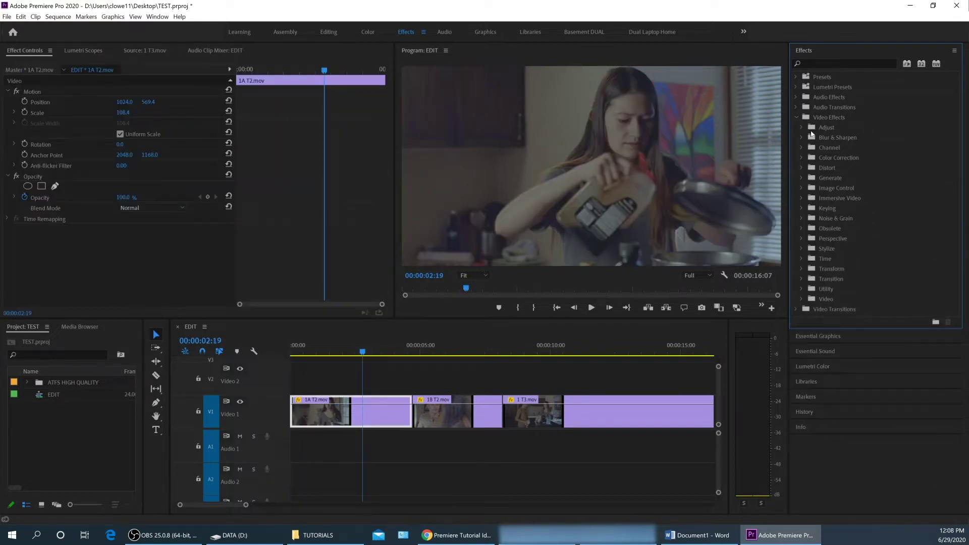
Apply Blur & Sharpen > Gaussian Blur to clips 1A T2.mov and 1B T2.mov
{"action": "left_click", "coordinate": [801, 137]}
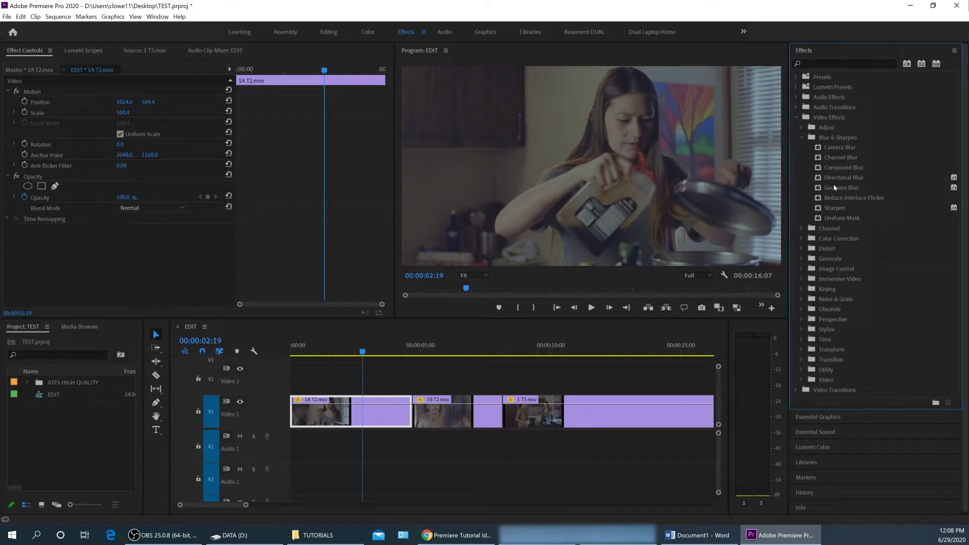
{"action": "left_click", "coordinate": [832, 186]}
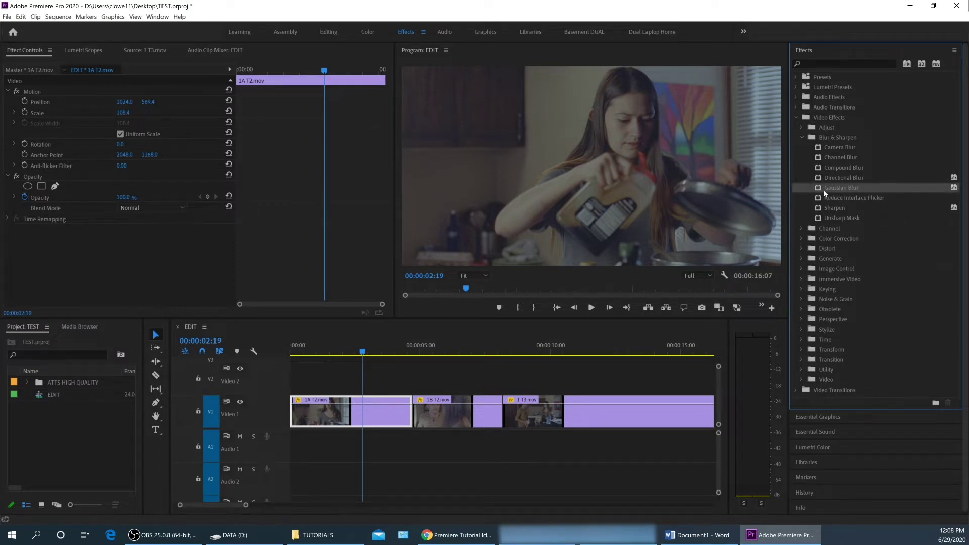
{"action": "left_click_drag", "start_coordinate": [822, 187], "coordinate": [364, 408]}
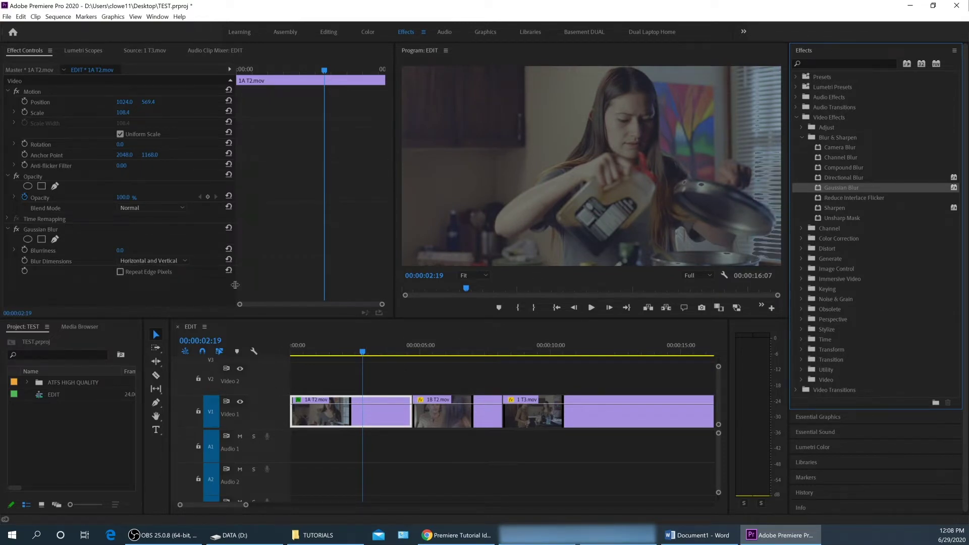
{"action": "key", "text": "shift+2"}
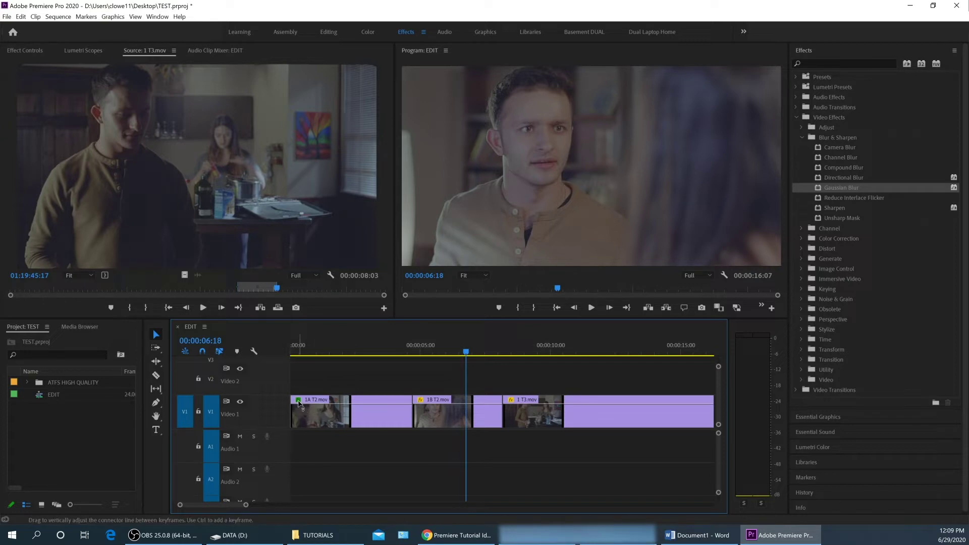
{"action": "left_click_drag", "start_coordinate": [378, 351], "coordinate": [453, 350]}
{"action": "left_click_drag", "start_coordinate": [834, 190], "coordinate": [459, 408]}
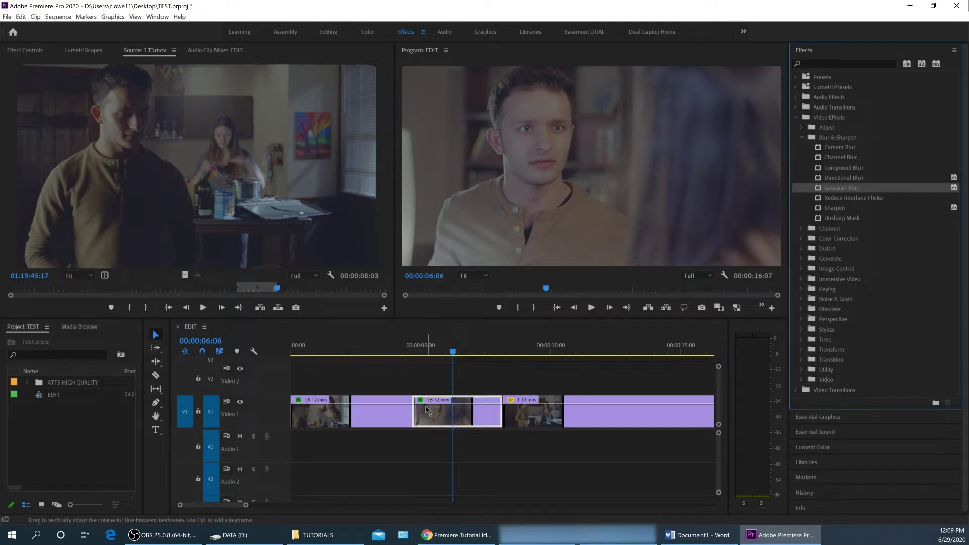
{"action": "left_click_drag", "start_coordinate": [359, 351], "coordinate": [348, 362]}
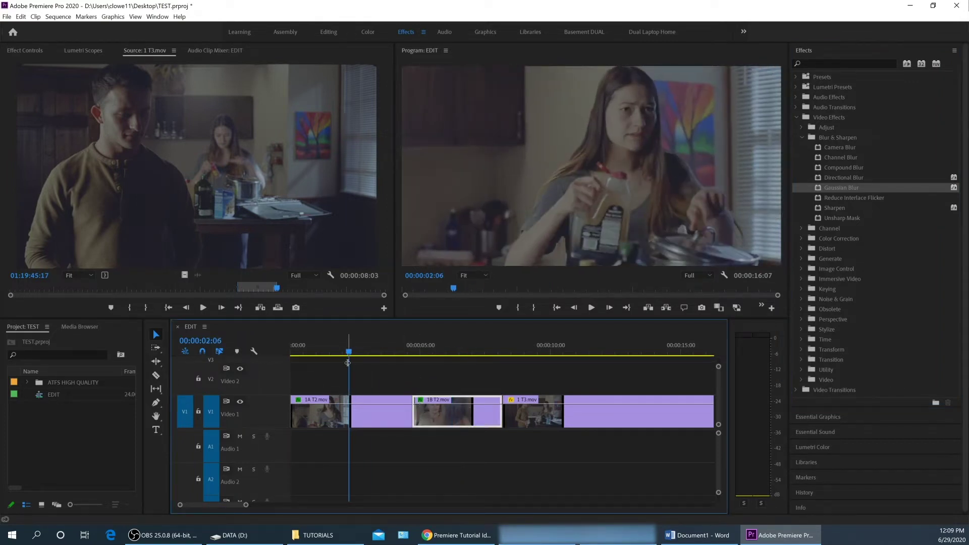
{"action": "left_click", "coordinate": [359, 418]}
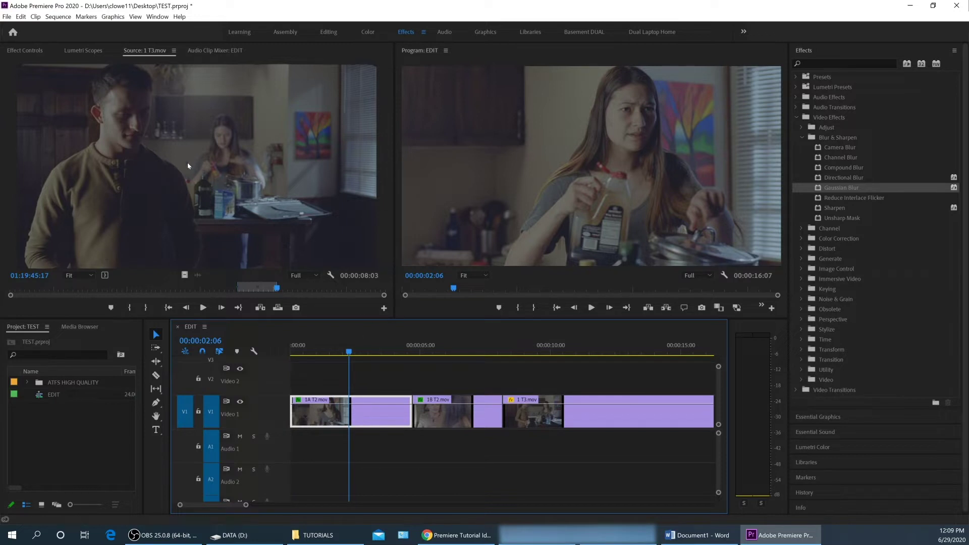
{"action": "left_click", "coordinate": [18, 50]}
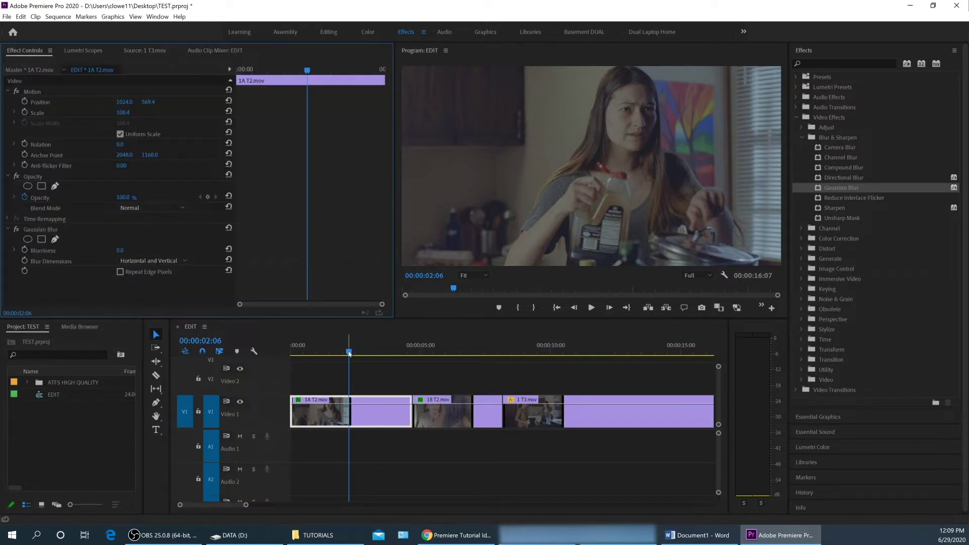
{"action": "left_click", "coordinate": [355, 394]}
{"action": "left_click", "coordinate": [378, 416]}
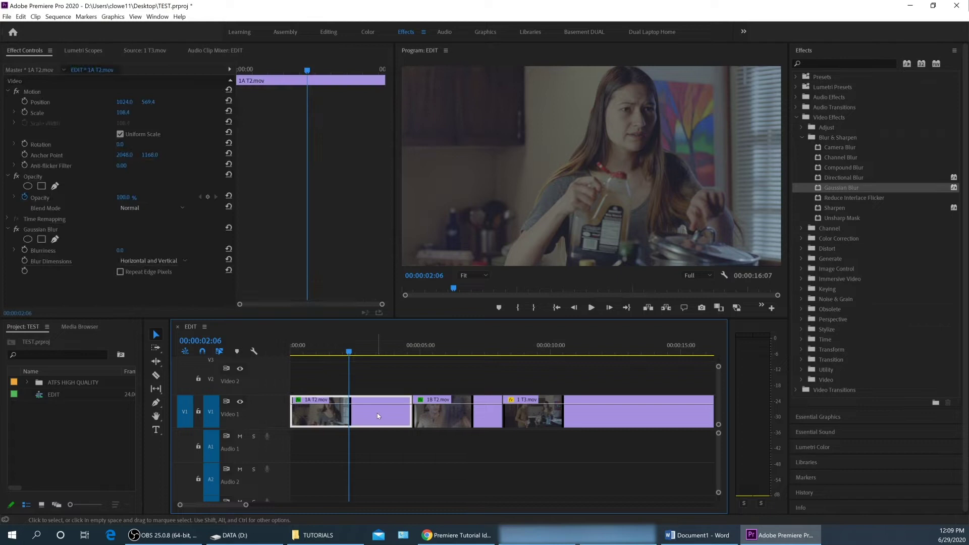
{"action": "left_click", "coordinate": [29, 55]}
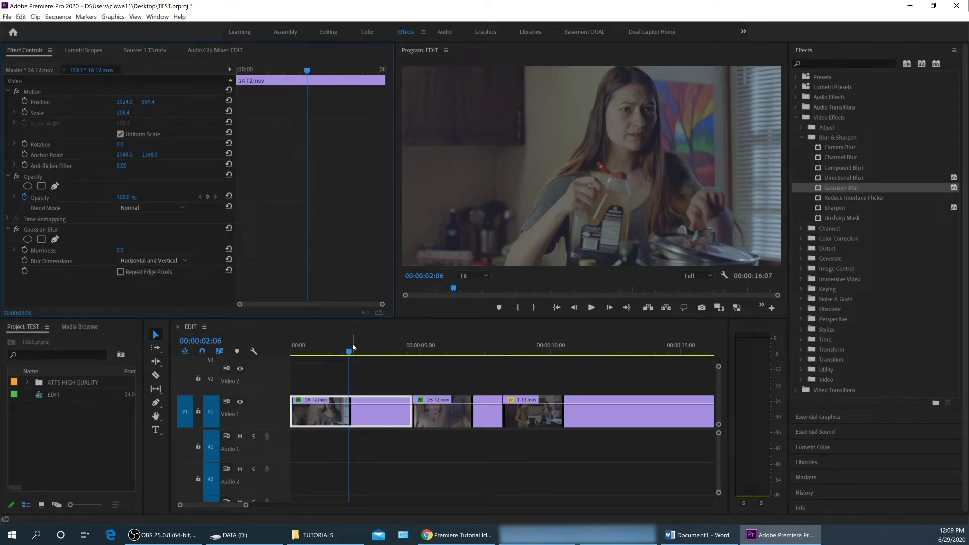
{"action": "left_click_drag", "start_coordinate": [353, 347], "coordinate": [291, 353]}
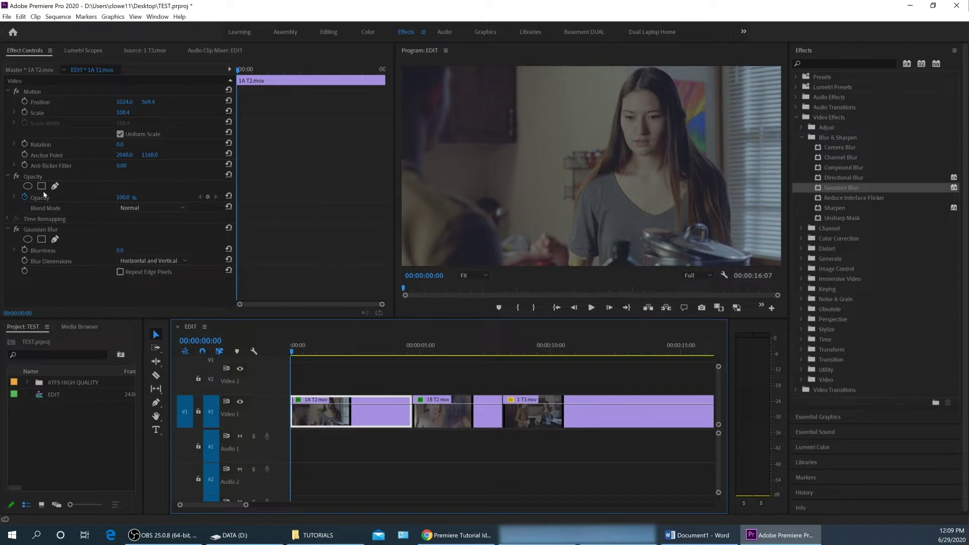
{"action": "left_click", "coordinate": [39, 93]}
{"action": "left_click", "coordinate": [8, 91]}
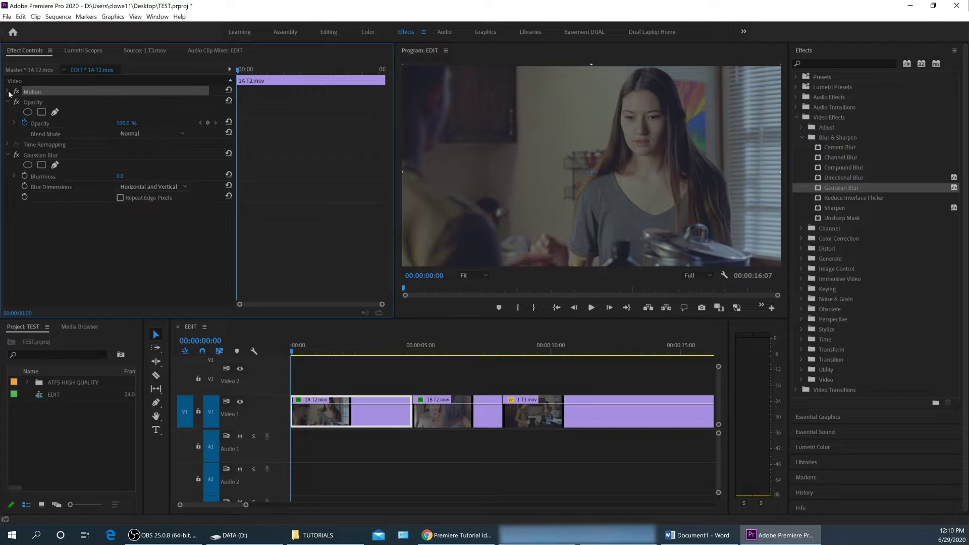
{"action": "left_click", "coordinate": [8, 91]}
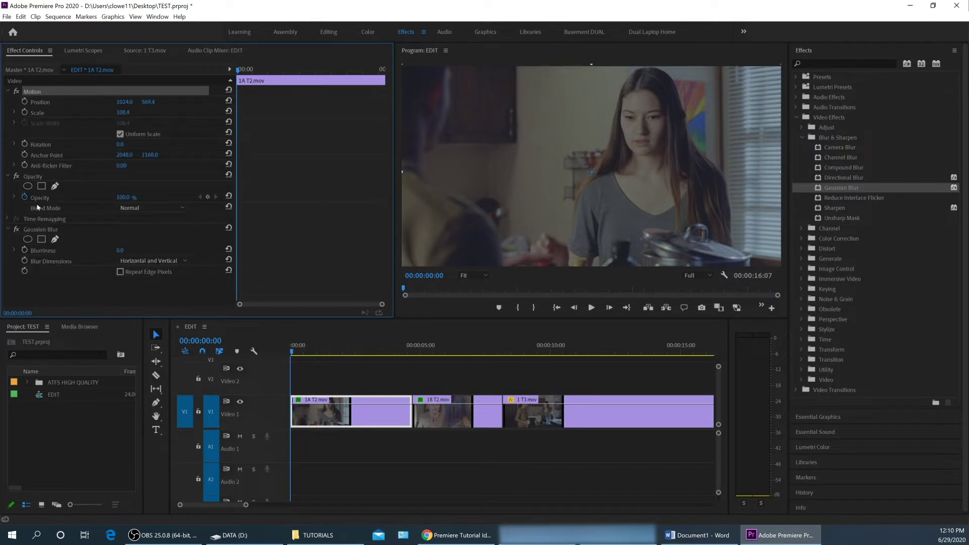
{"action": "left_click", "coordinate": [38, 189]}
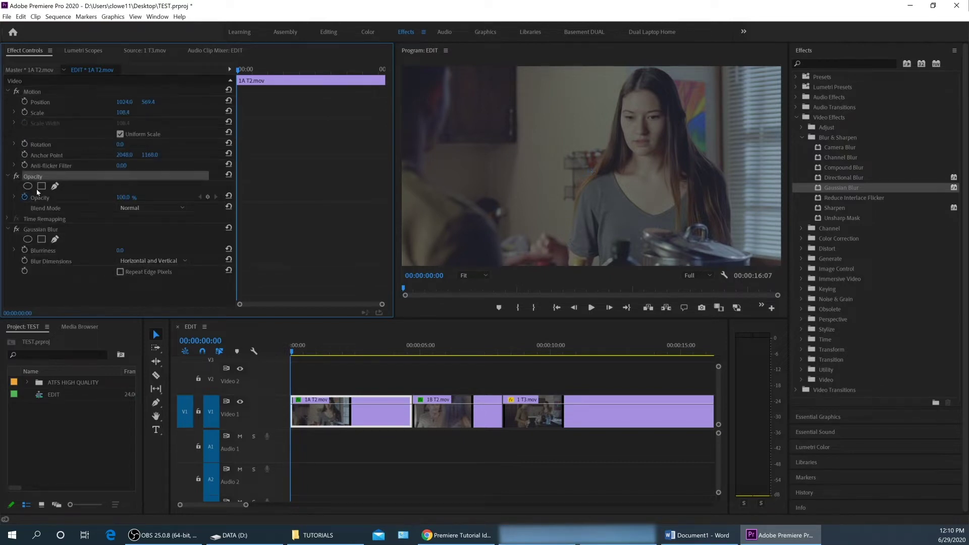
{"action": "left_click", "coordinate": [34, 94]}
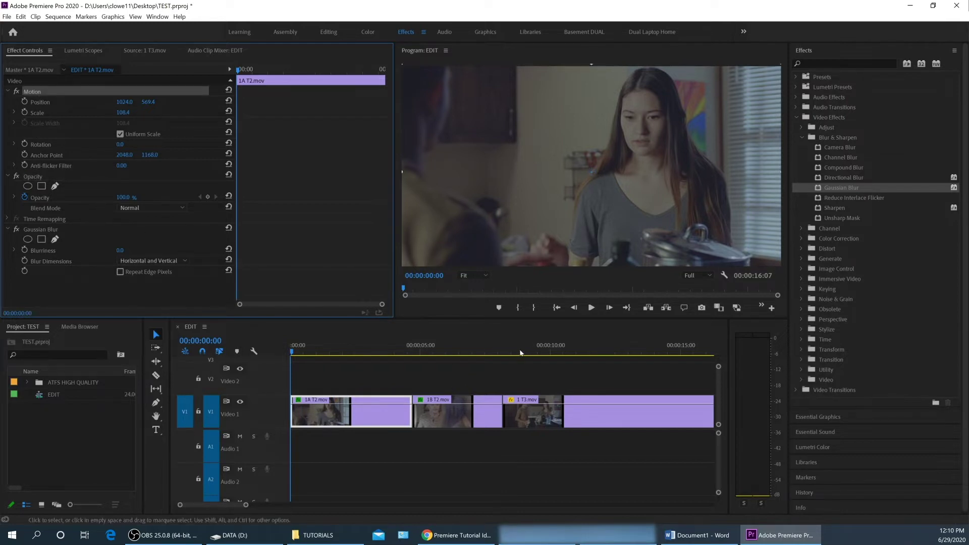
{"action": "left_click", "coordinate": [543, 352]}
{"action": "left_click", "coordinate": [547, 401]}
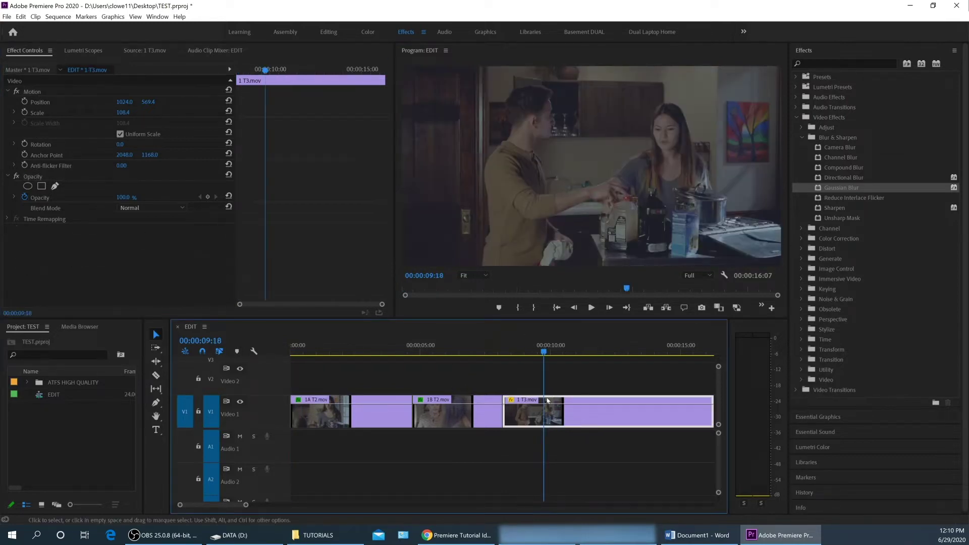
{"action": "left_click", "coordinate": [33, 94]}
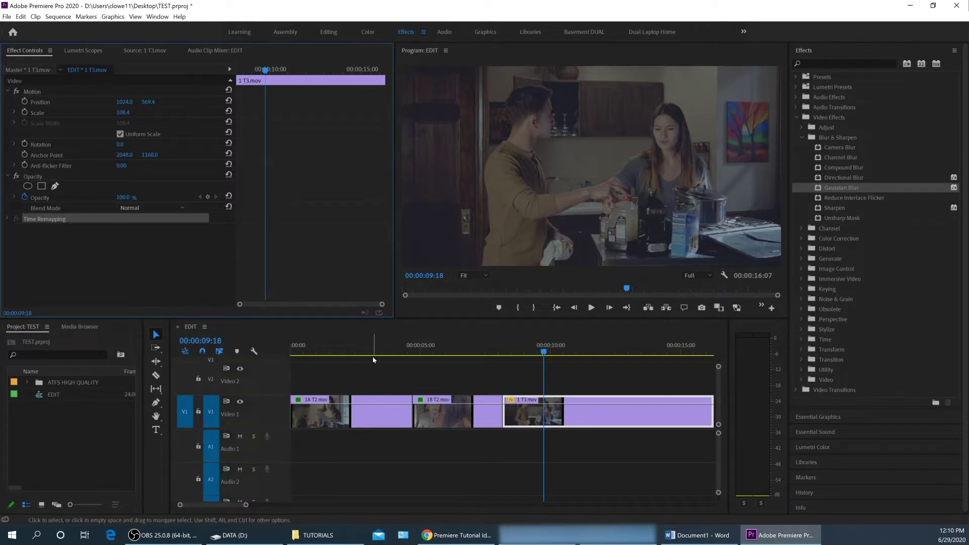
{"action": "left_click", "coordinate": [353, 347]}
{"action": "left_click", "coordinate": [370, 404]}
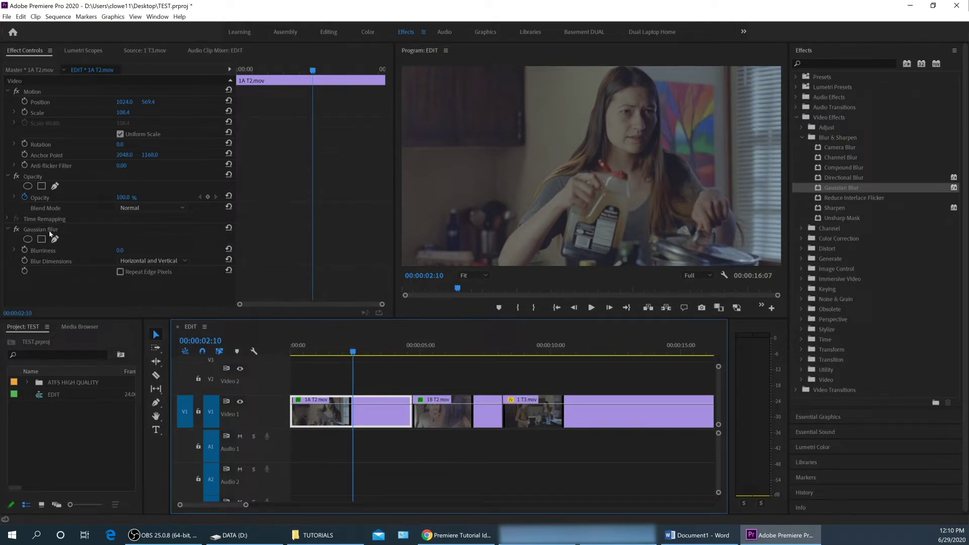
{"action": "left_click", "coordinate": [48, 231]}
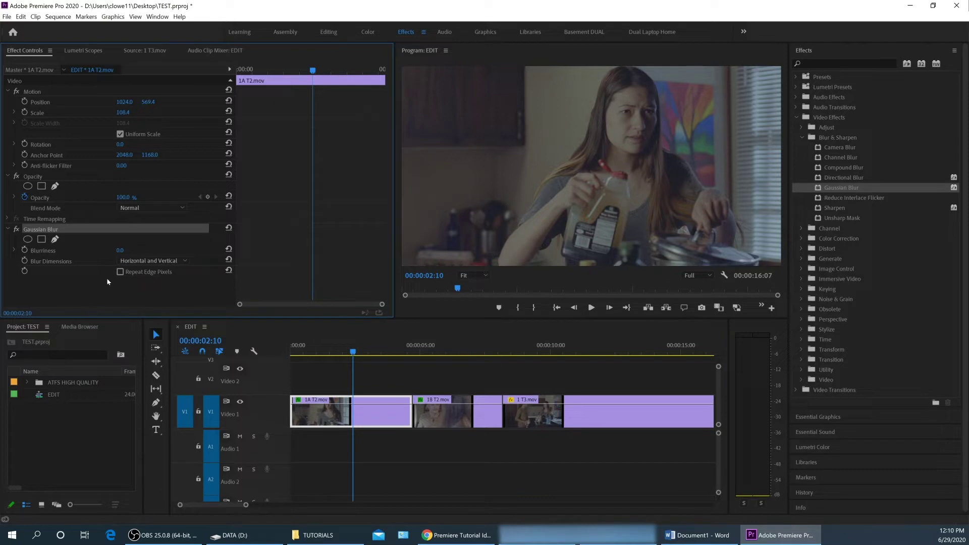
{"action": "left_click_drag", "start_coordinate": [117, 252], "coordinate": [119, 254]}
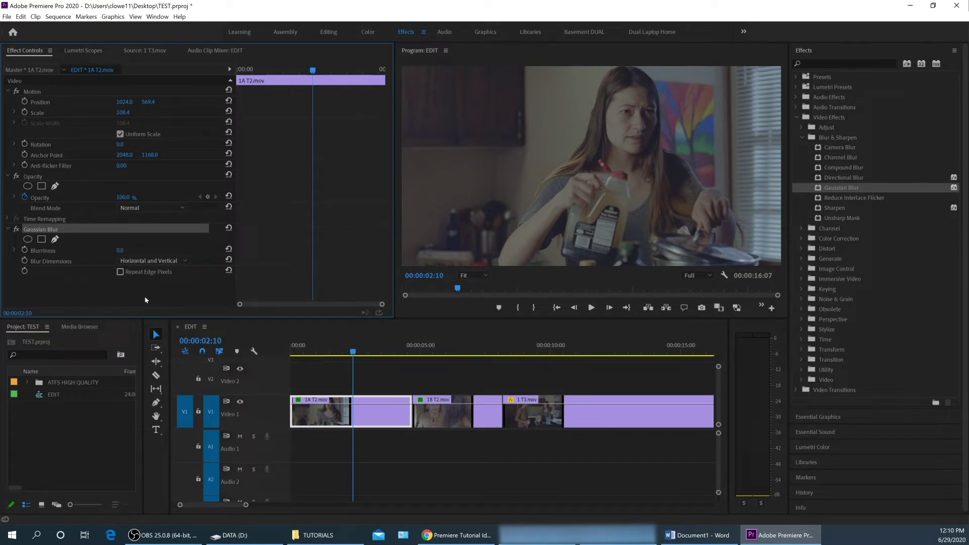
{"action": "left_click", "coordinate": [363, 369]}
{"action": "left_click", "coordinate": [368, 413]}
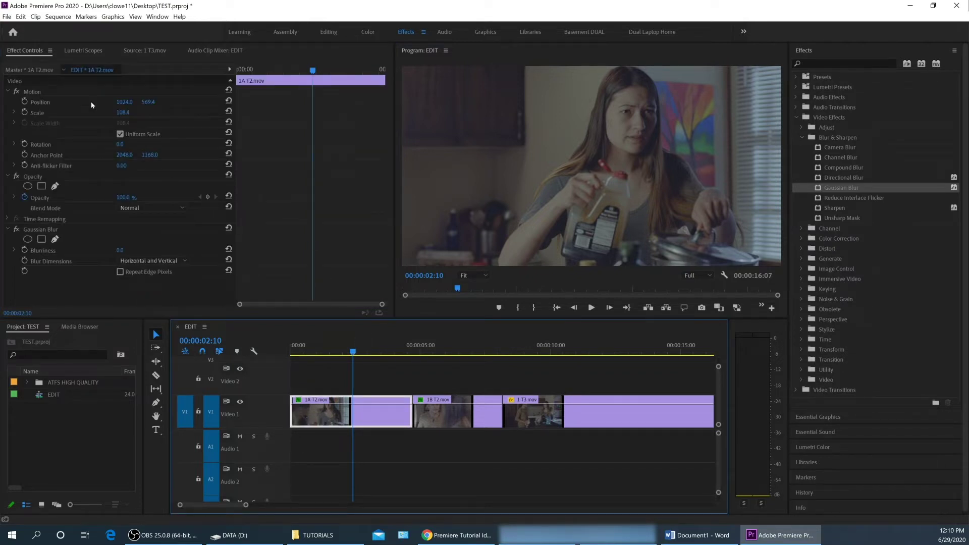
{"action": "left_click", "coordinate": [40, 53]}
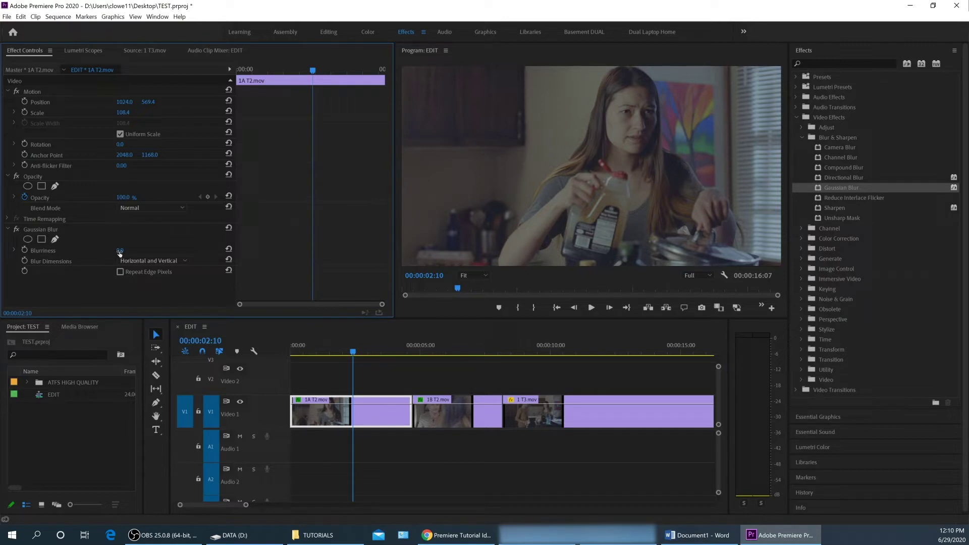
Set the first clip's Gaussian Blur to Blurriness 105 with Repeat Edge Pixels on
{"action": "left_click_drag", "start_coordinate": [120, 251], "coordinate": [163, 250]}
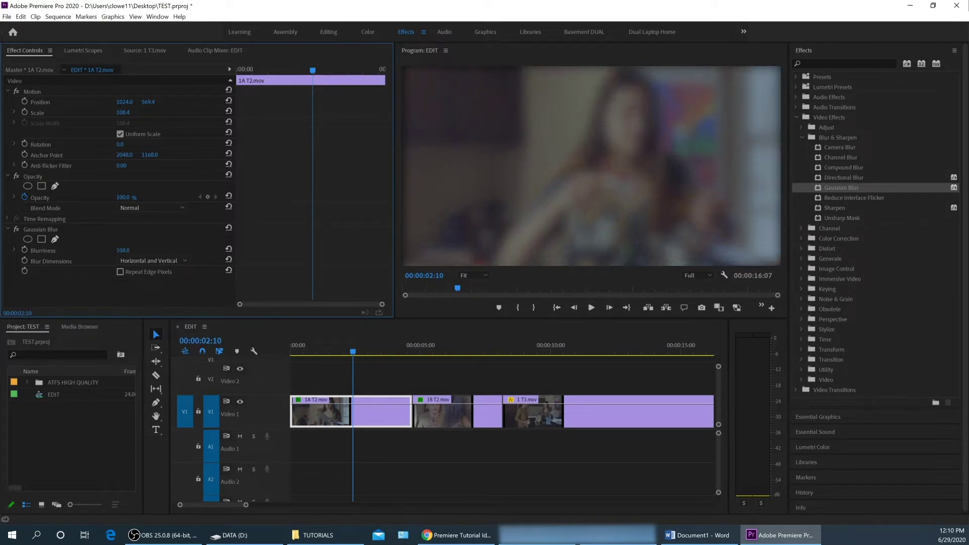
{"action": "left_click_drag", "start_coordinate": [123, 250], "coordinate": [473, 89]}
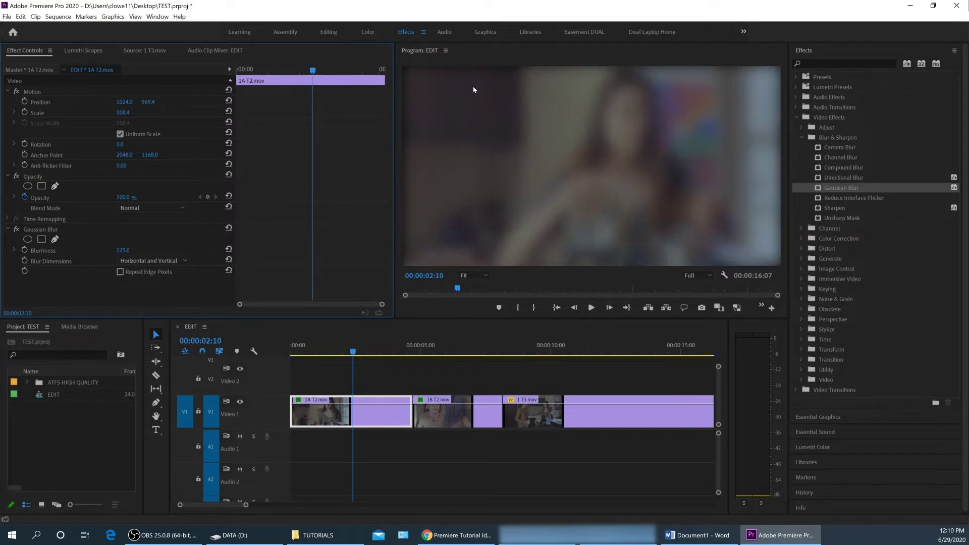
{"action": "left_click", "coordinate": [120, 272]}
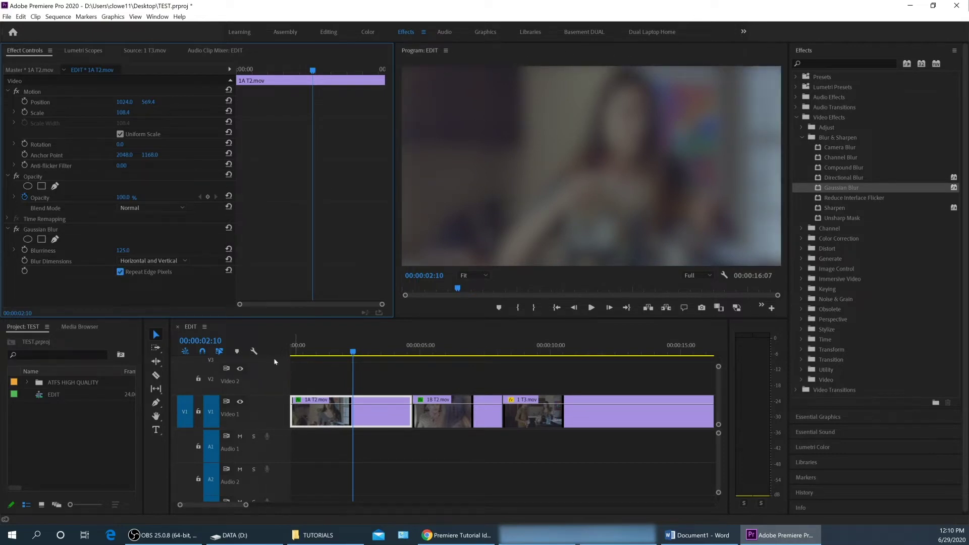
{"action": "mouse_move", "coordinate": [122, 250]}
{"action": "left_mouse_down"}
{"action": "mouse_move", "coordinate": [40, 250]}
{"action": "mouse_move", "coordinate": [122, 250]}
{"action": "left_mouse_up"}
Switch the Gaussian Blur effect off to compare with the original footage
{"action": "left_click", "coordinate": [43, 230]}
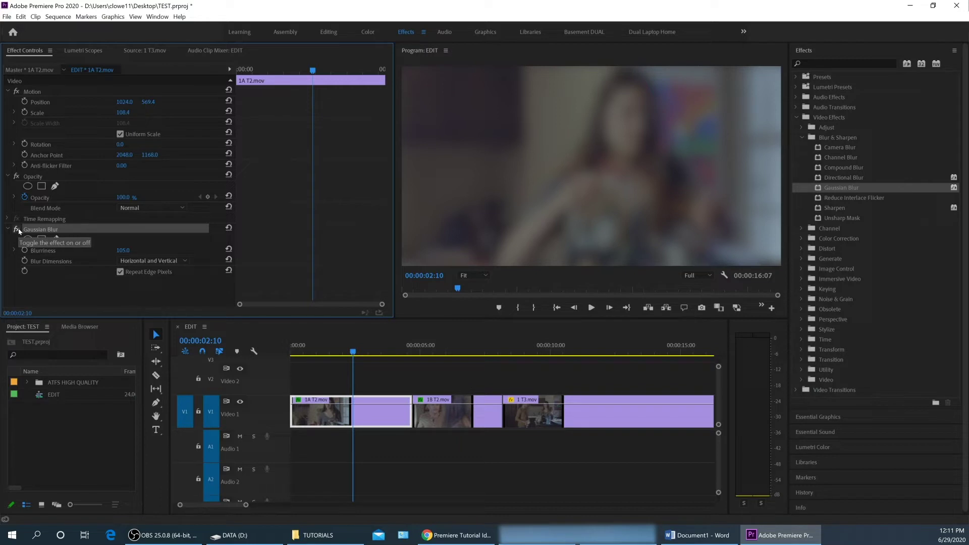
{"action": "left_click", "coordinate": [18, 230]}
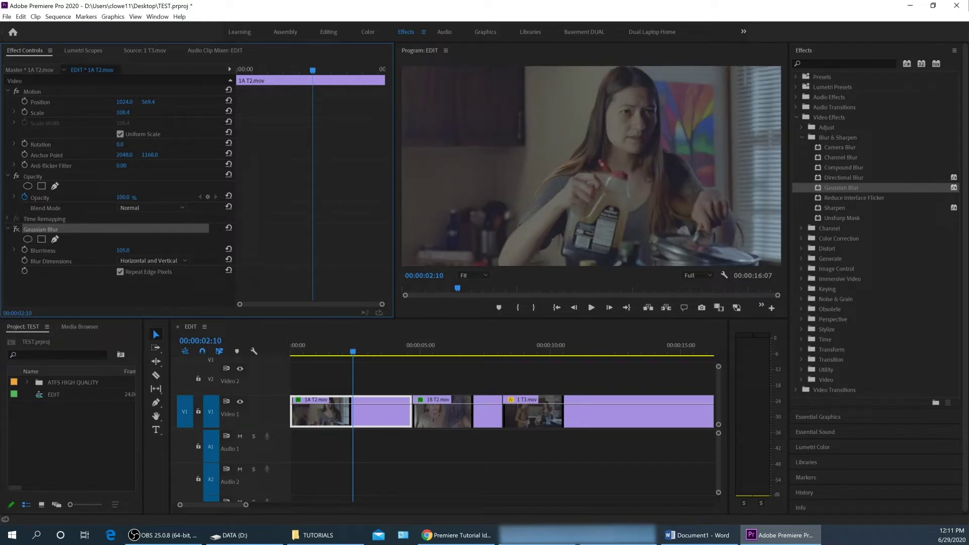
{"action": "left_click", "coordinate": [18, 230]}
Expand the Stylize effects, select Alpha Glow, then pick Gaussian Blur in the list
{"action": "left_click", "coordinate": [803, 329]}
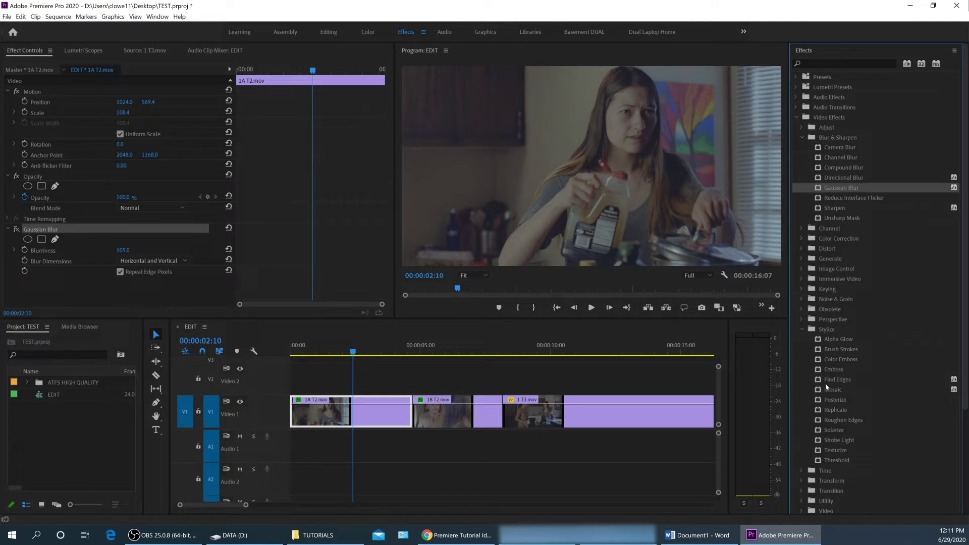
{"action": "left_click", "coordinate": [837, 343]}
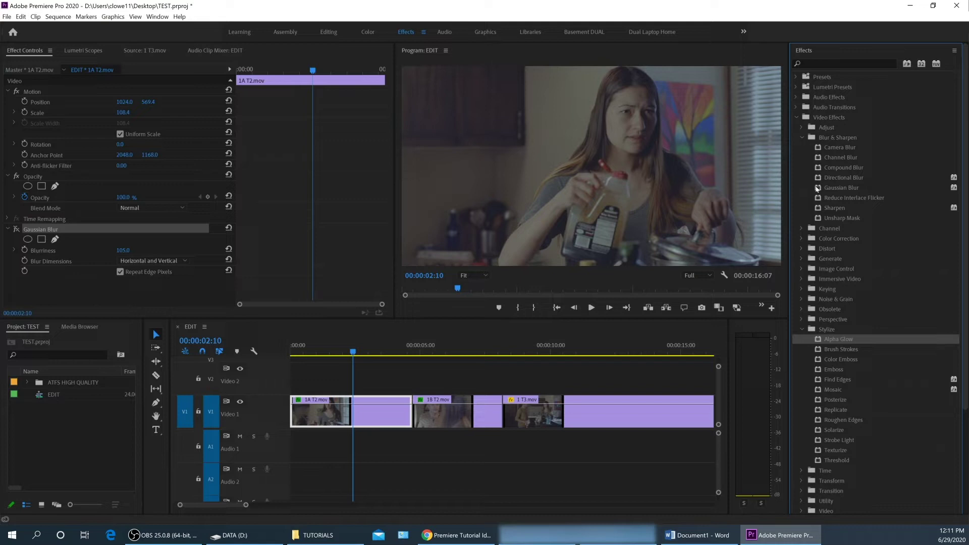
{"action": "scroll", "coordinate": [919, 254], "scroll_direction": "down", "scroll_amount": 2}
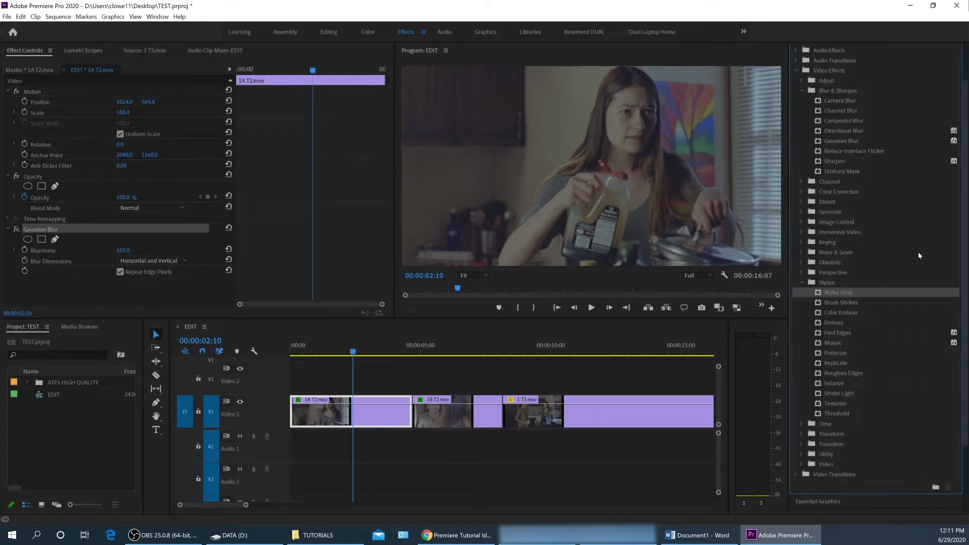
{"action": "scroll", "coordinate": [864, 179], "scroll_direction": "up", "scroll_amount": 2}
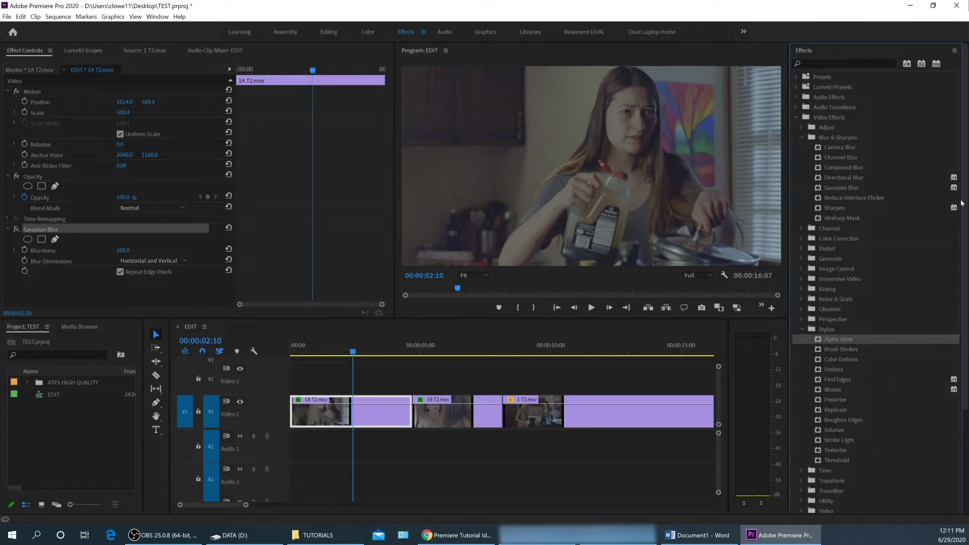
{"action": "left_click", "coordinate": [848, 188]}
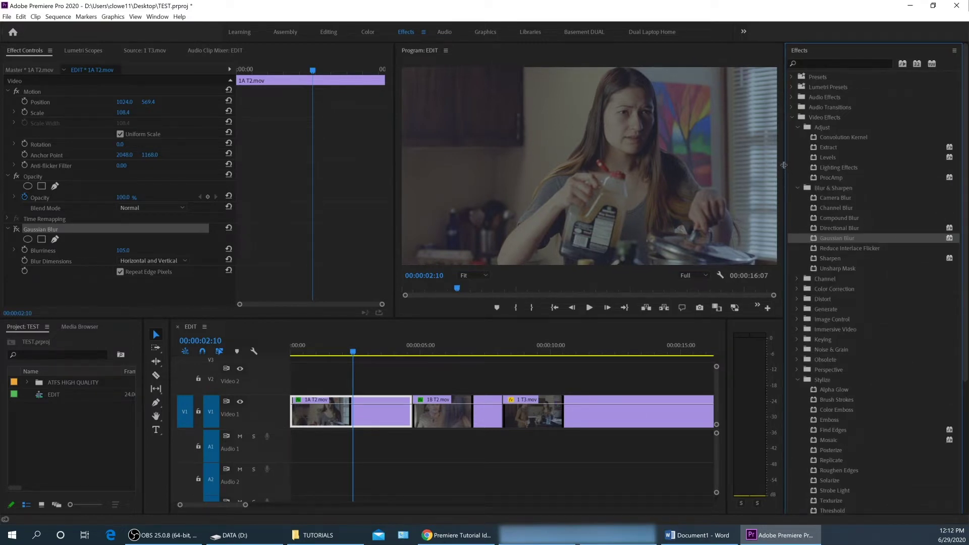
Widen the Effects panel, re-enable Gaussian Blur on 1A T2.mov, and play from 00:00:01:00
{"action": "left_click_drag", "start_coordinate": [785, 166], "coordinate": [752, 165]}
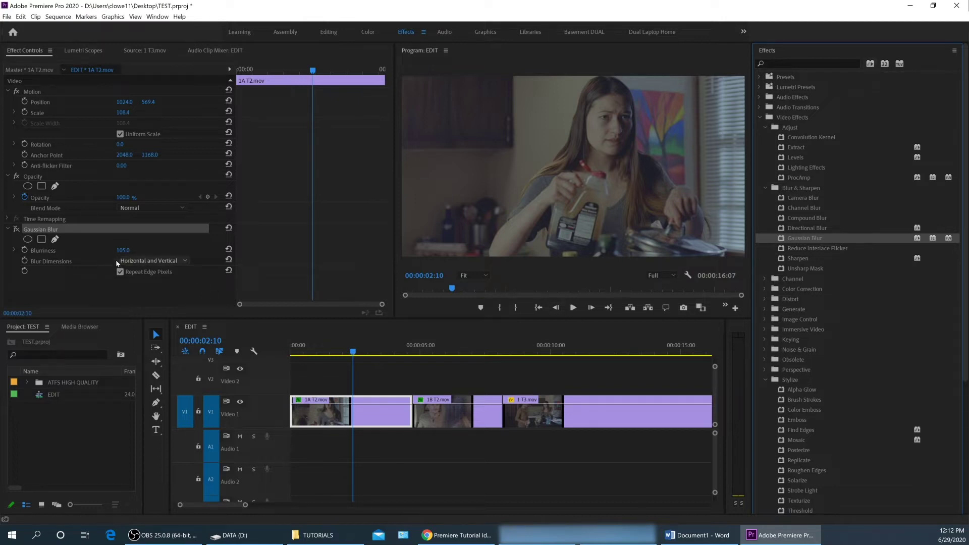
{"action": "left_click", "coordinate": [17, 230]}
{"action": "left_click", "coordinate": [317, 352]}
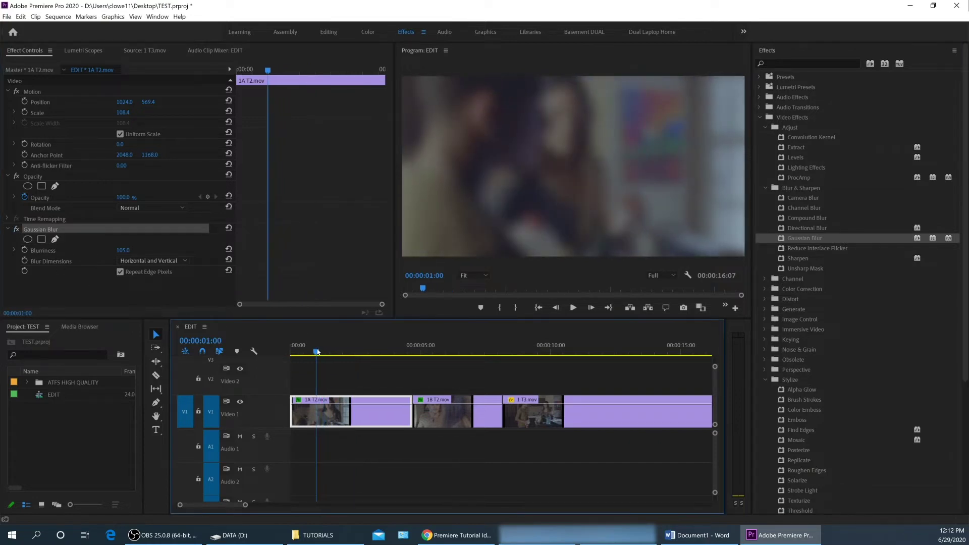
{"action": "key", "text": "space"}
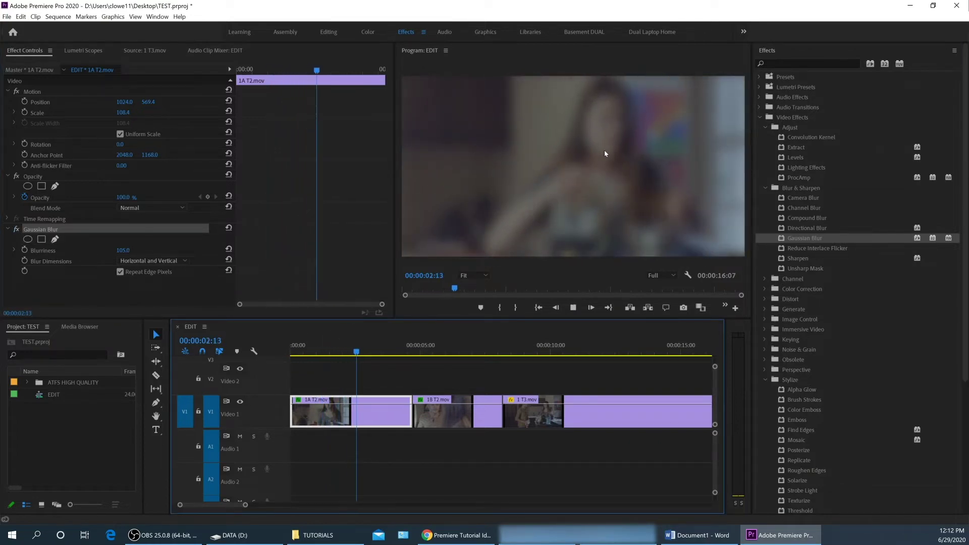
{"action": "key", "text": "space"}
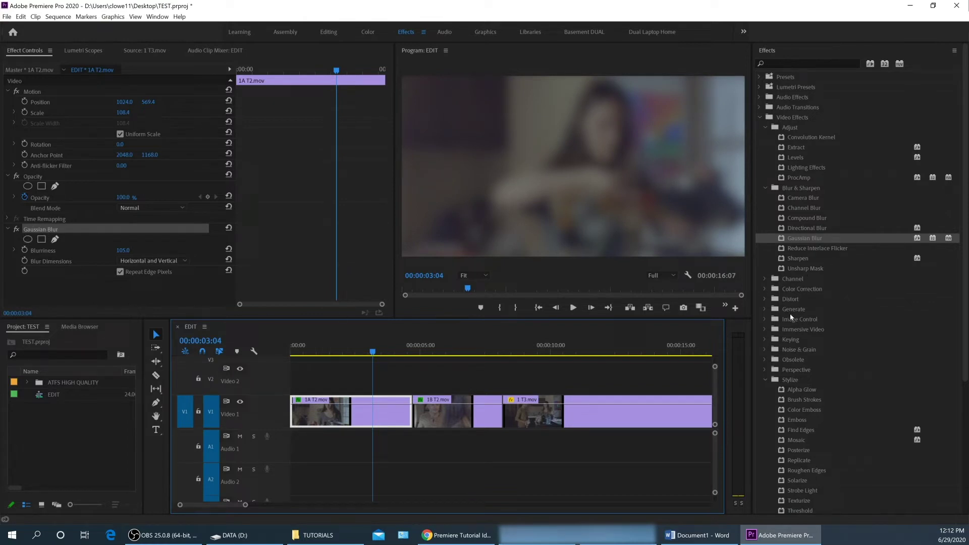
Apply Stylize > Color Emboss to 1A T2.mov and play the sequence from 00:00:00:00
{"action": "left_click_drag", "start_coordinate": [804, 410], "coordinate": [377, 412]}
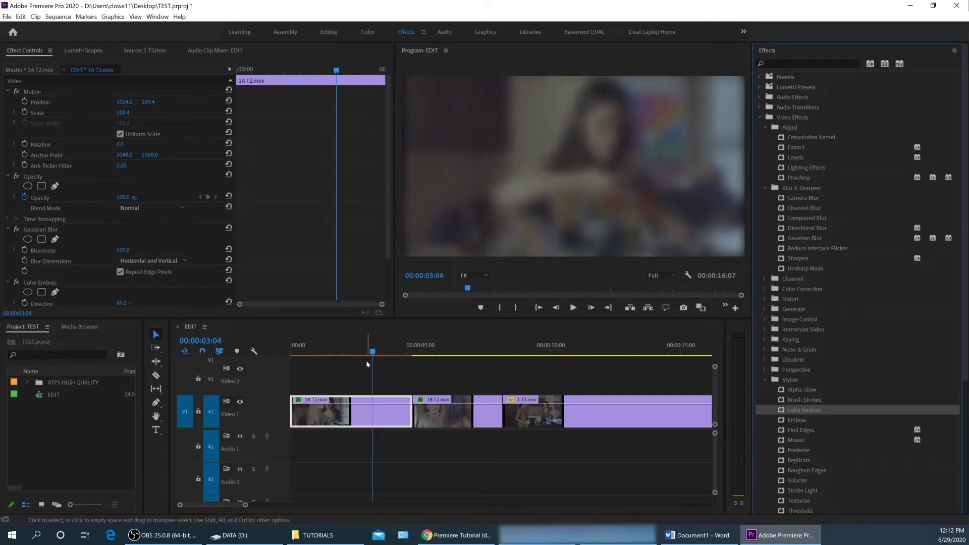
{"action": "scroll", "coordinate": [139, 281], "scroll_direction": "down", "scroll_amount": 3}
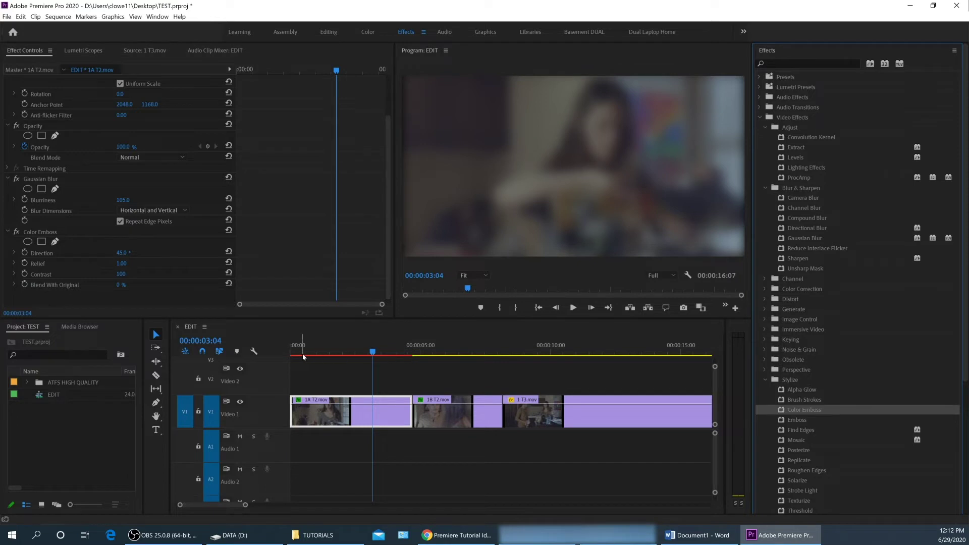
{"action": "left_click_drag", "start_coordinate": [339, 348], "coordinate": [291, 348]}
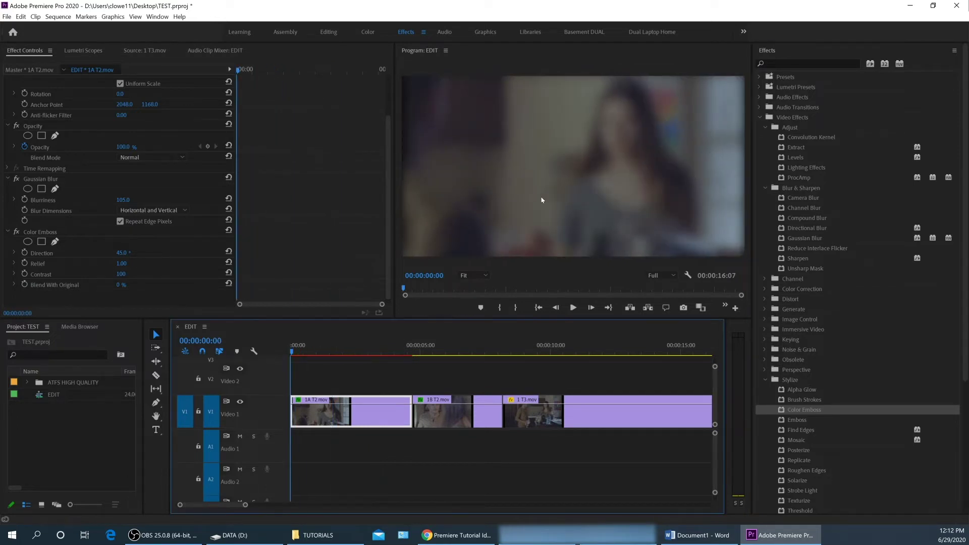
{"action": "key", "text": "space"}
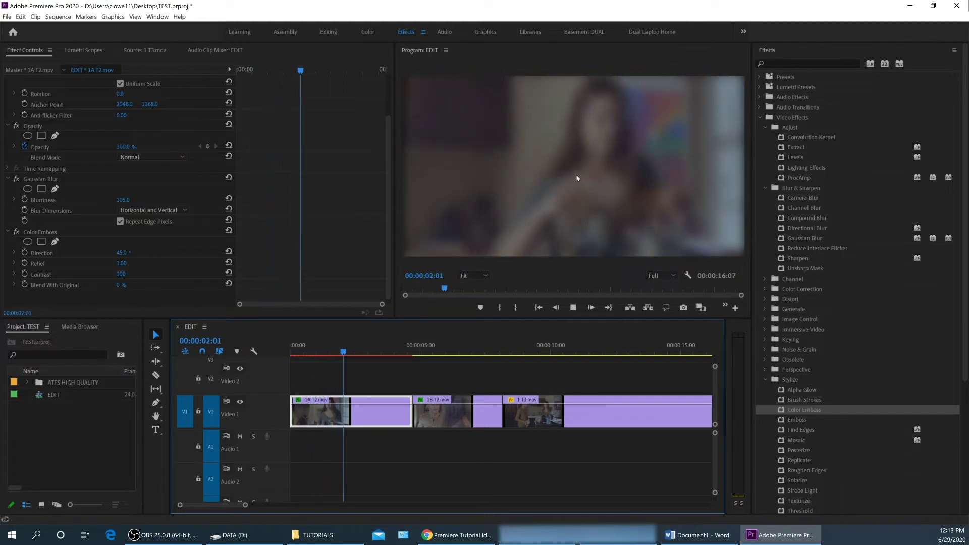
{"action": "key", "text": "space"}
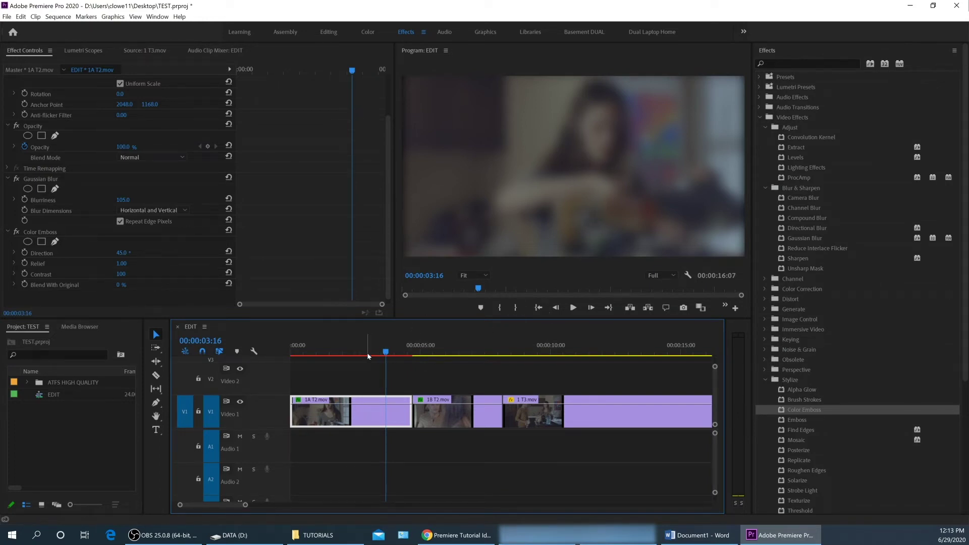
Render the effects for smooth preview from the playhead at 00:00:01:09
{"action": "left_click", "coordinate": [326, 354]}
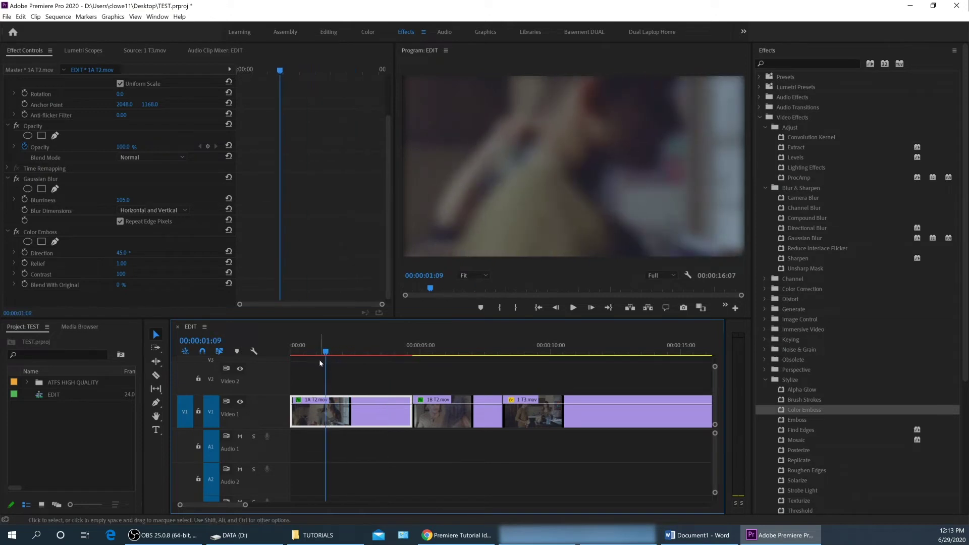
{"action": "key", "text": "Return"}
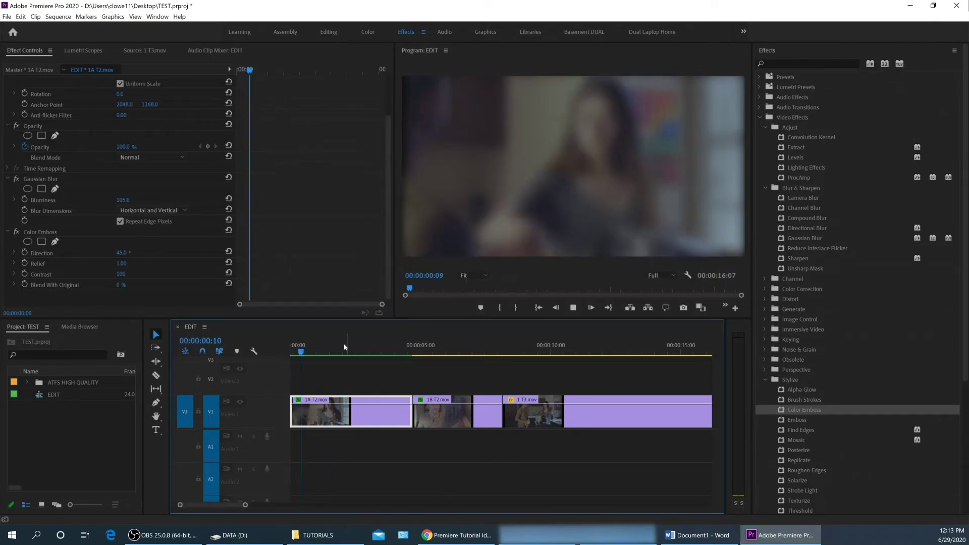
{"action": "key", "text": "space"}
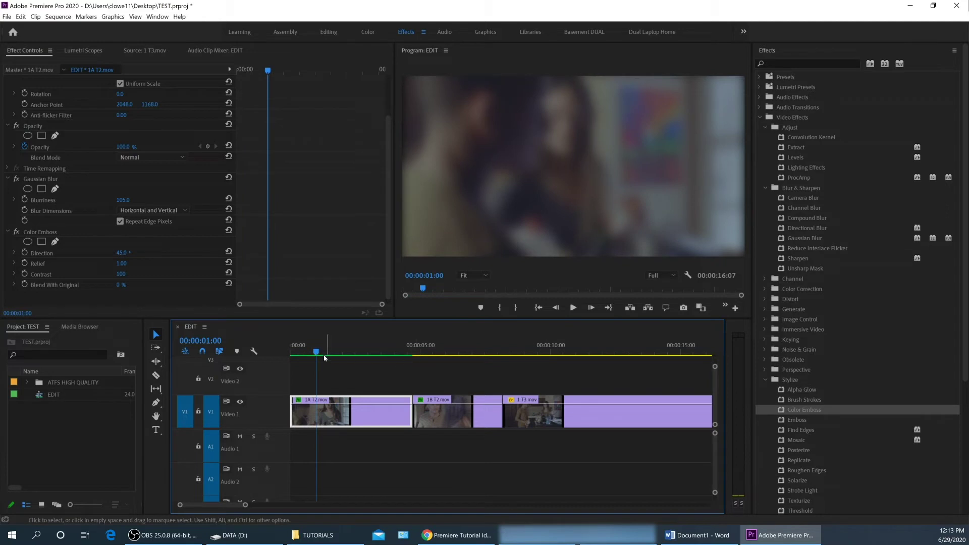
Play the first four seconds of the sequence from the start
{"action": "left_click", "coordinate": [309, 355]}
{"action": "left_click_drag", "start_coordinate": [309, 355], "coordinate": [293, 355]}
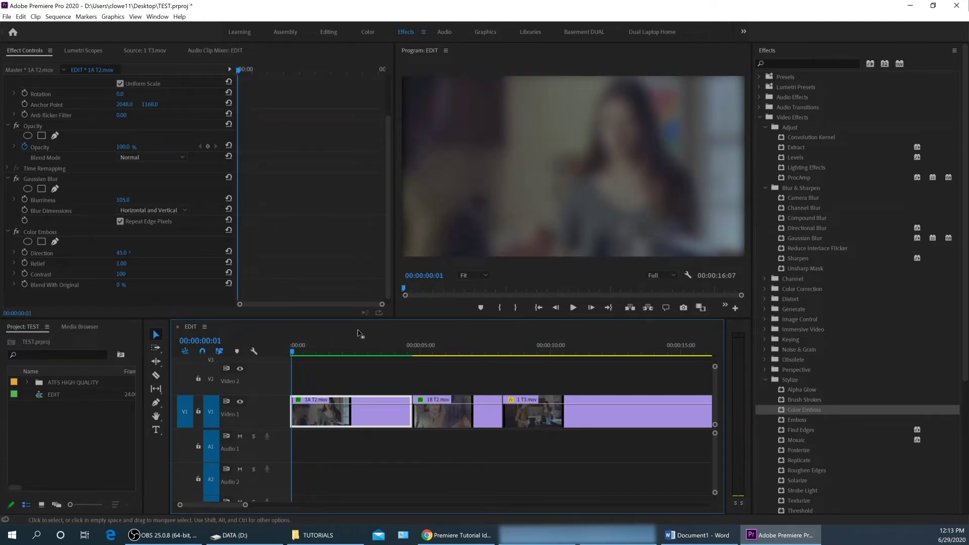
{"action": "key", "text": "space"}
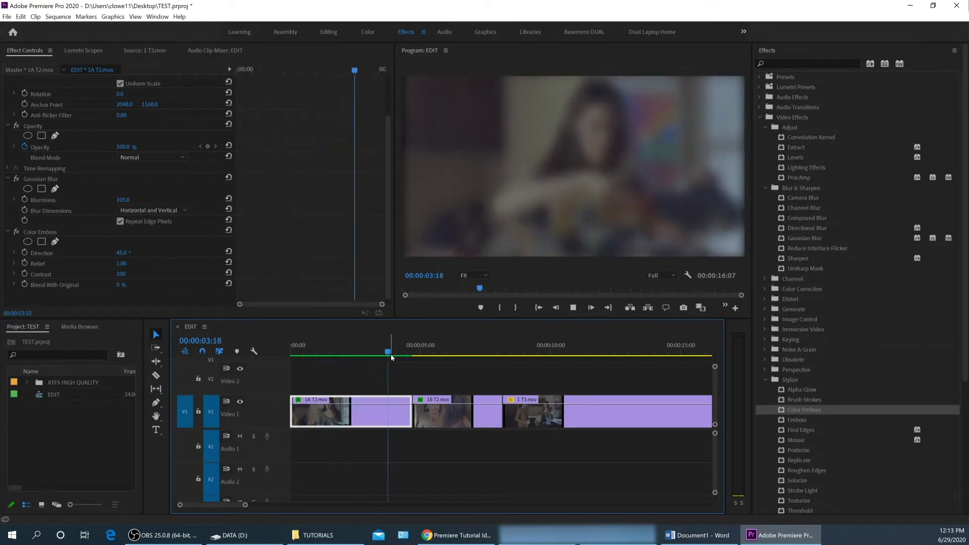
{"action": "key", "text": "space"}
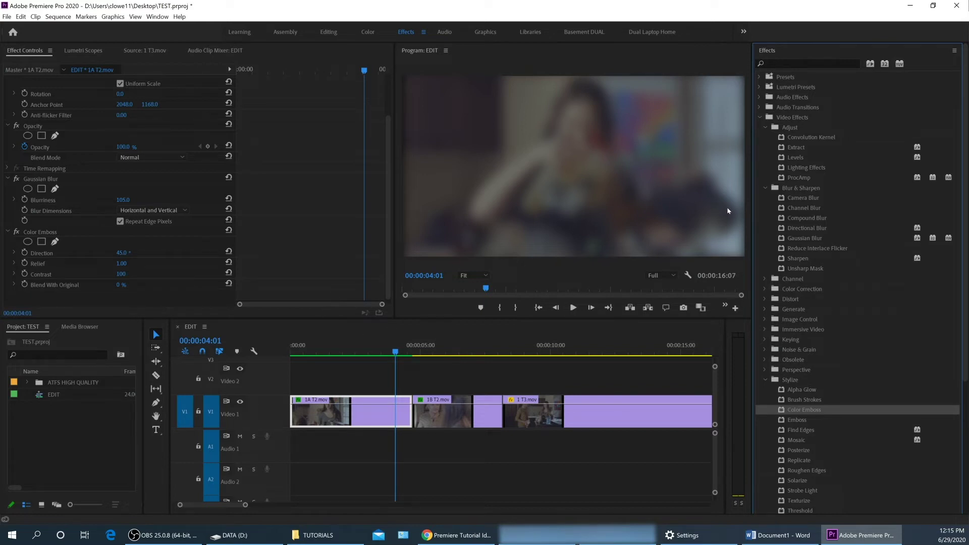
{"action": "left_click", "coordinate": [952, 238]}
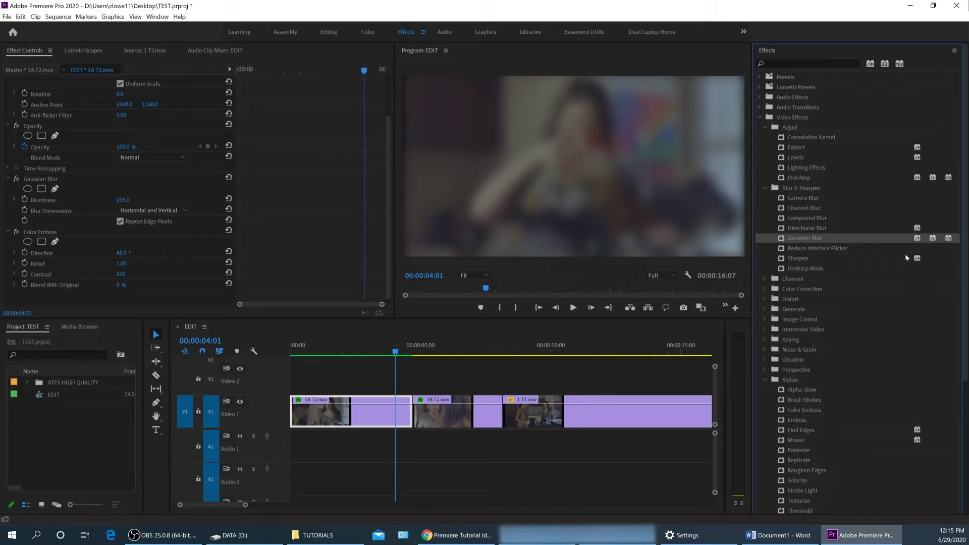
Delete Color Emboss from 1A T2.mov, bypass its Gaussian Blur, and apply Sharpen
{"action": "scroll", "coordinate": [38, 284], "scroll_direction": "up", "scroll_amount": 3}
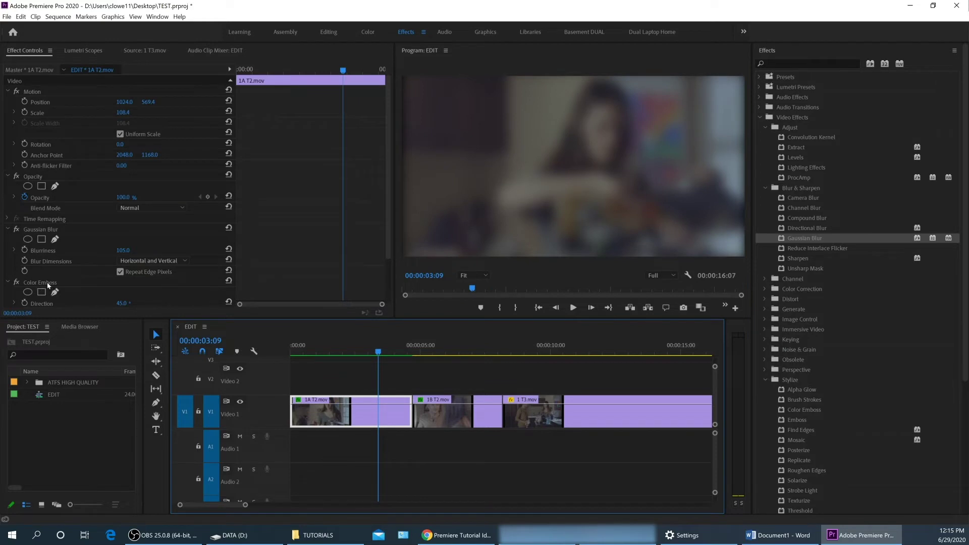
{"action": "left_click", "coordinate": [44, 282]}
{"action": "key", "text": "Delete"}
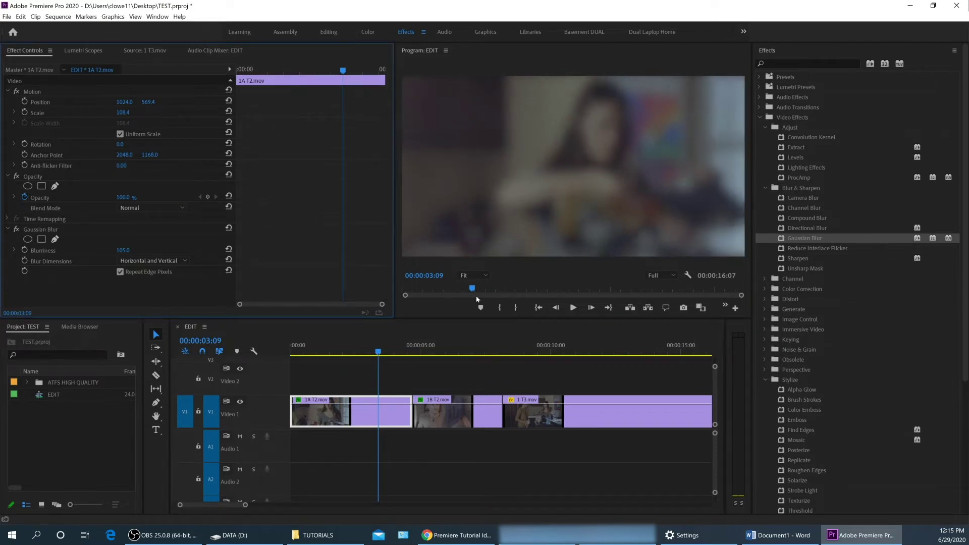
{"action": "left_click", "coordinate": [17, 229]}
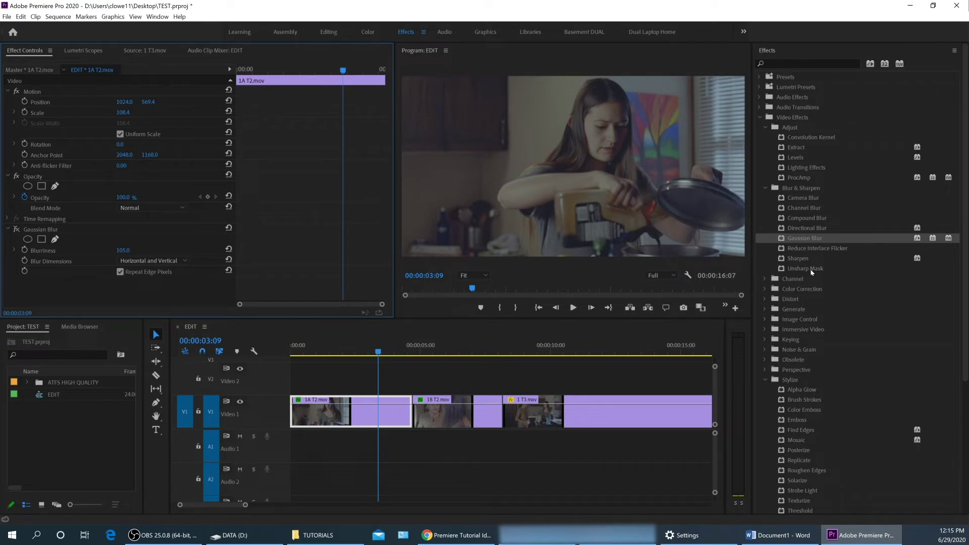
{"action": "left_click", "coordinate": [797, 258]}
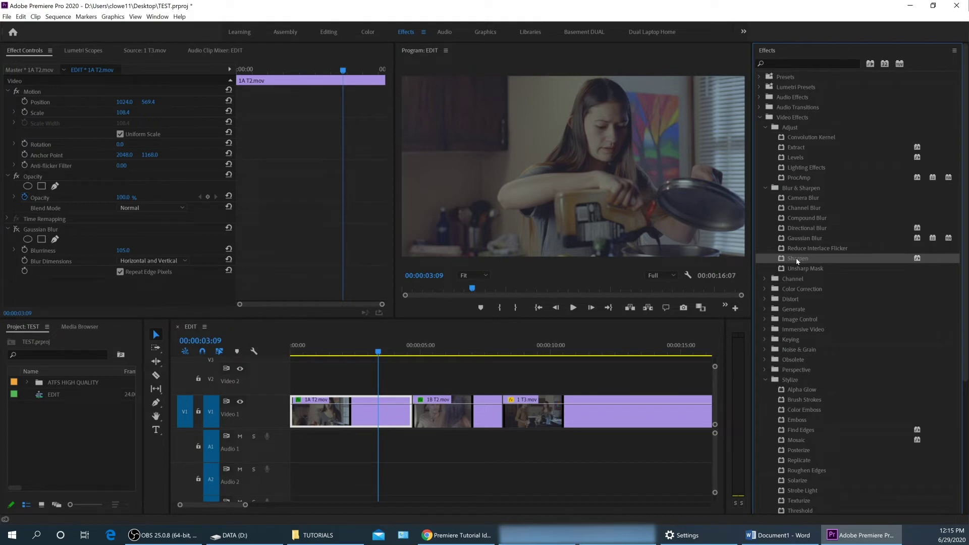
{"action": "left_click_drag", "start_coordinate": [797, 259], "coordinate": [370, 408]}
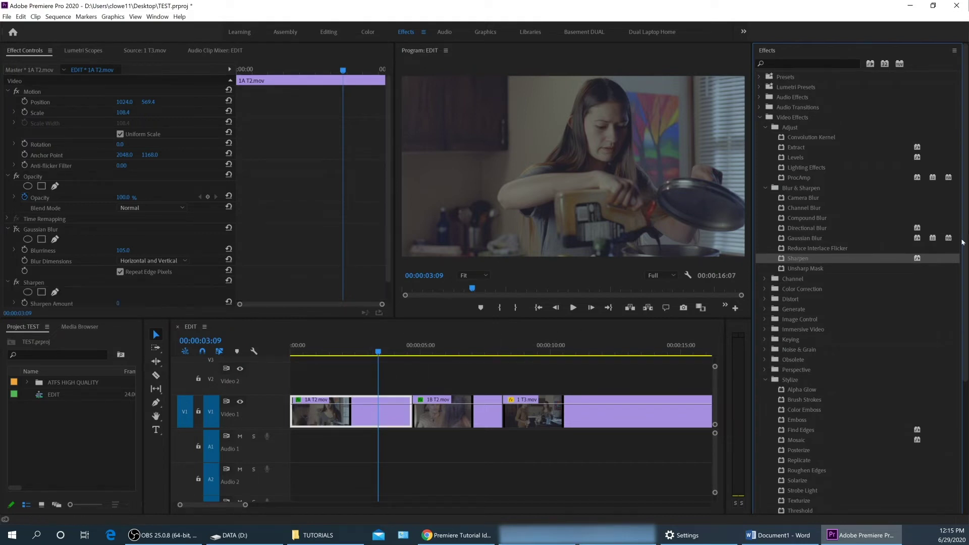
Set the Gaussian Blur's Blur Dimensions to Vertical
{"action": "left_click", "coordinate": [184, 260]}
{"action": "left_click", "coordinate": [147, 281]}
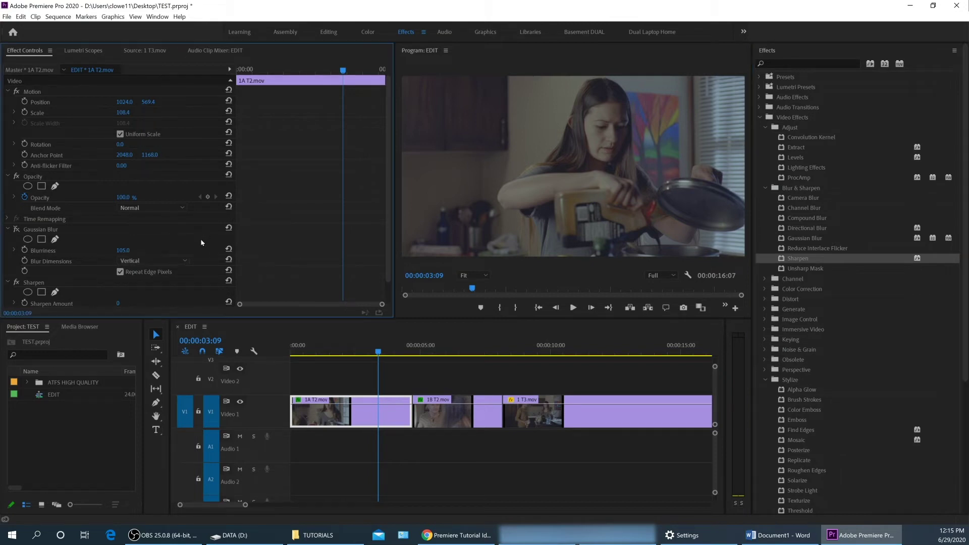
{"action": "scroll", "coordinate": [203, 239], "scroll_direction": "down", "scroll_amount": 2}
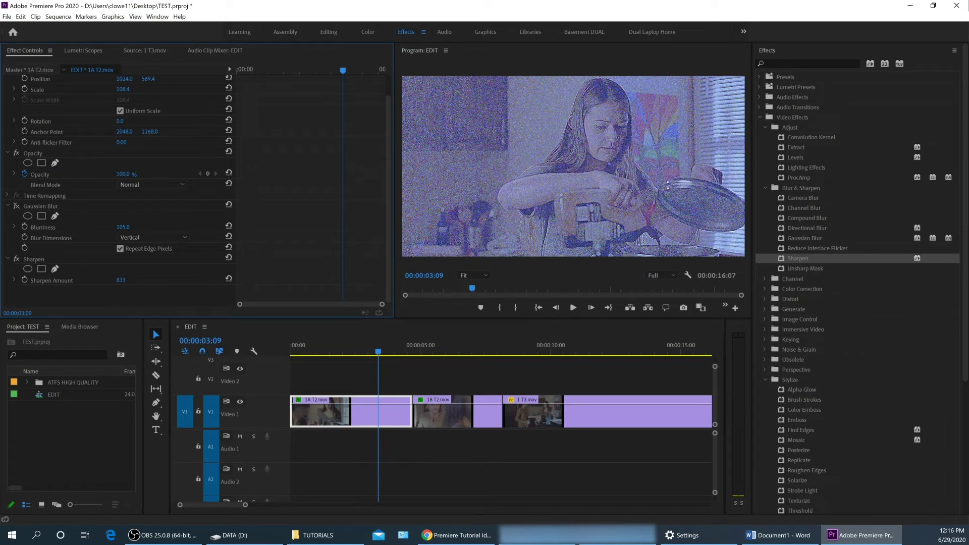
Switch Gaussian Blur back on and set Sharpen Amount to 833
{"action": "left_click", "coordinate": [17, 206]}
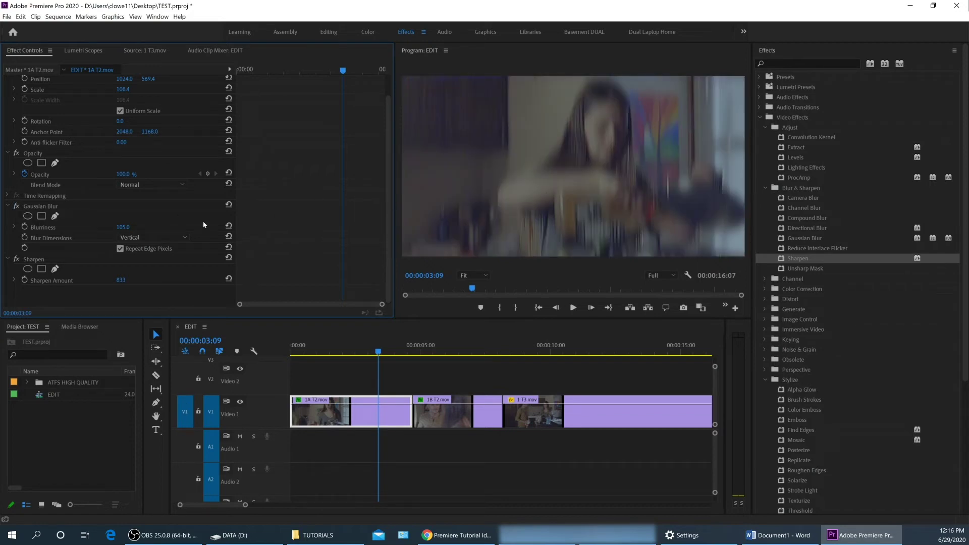
{"action": "left_click", "coordinate": [43, 207]}
{"action": "left_click", "coordinate": [34, 261]}
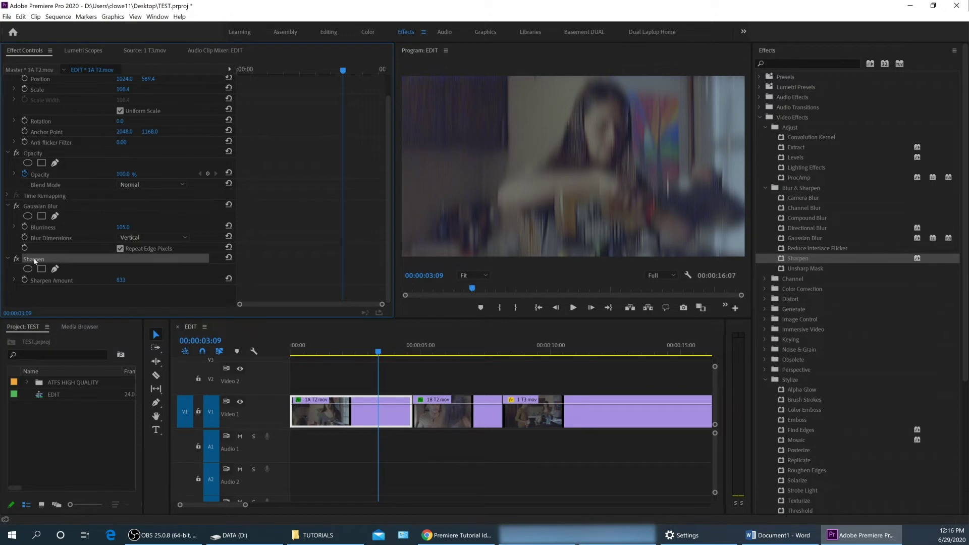
{"action": "left_click", "coordinate": [49, 208]}
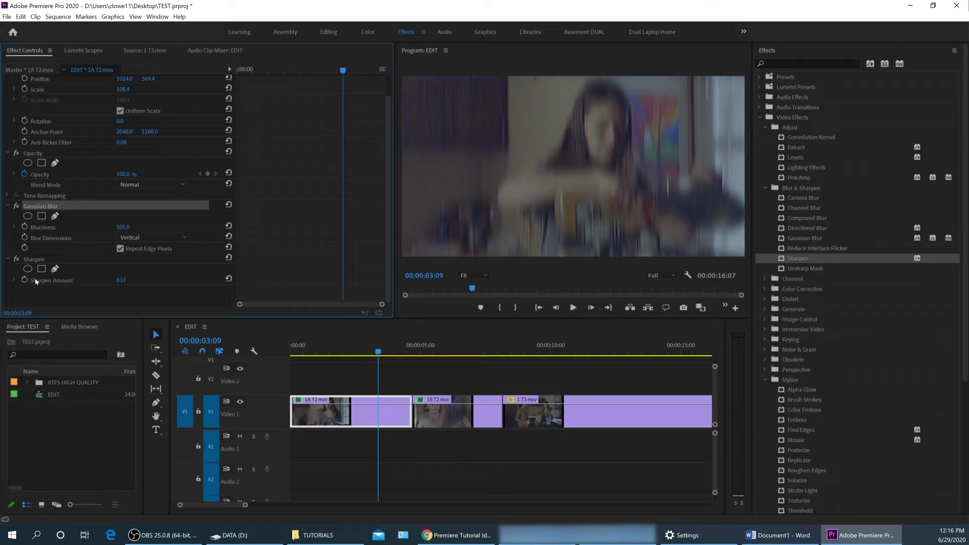
{"action": "left_click", "coordinate": [34, 260]}
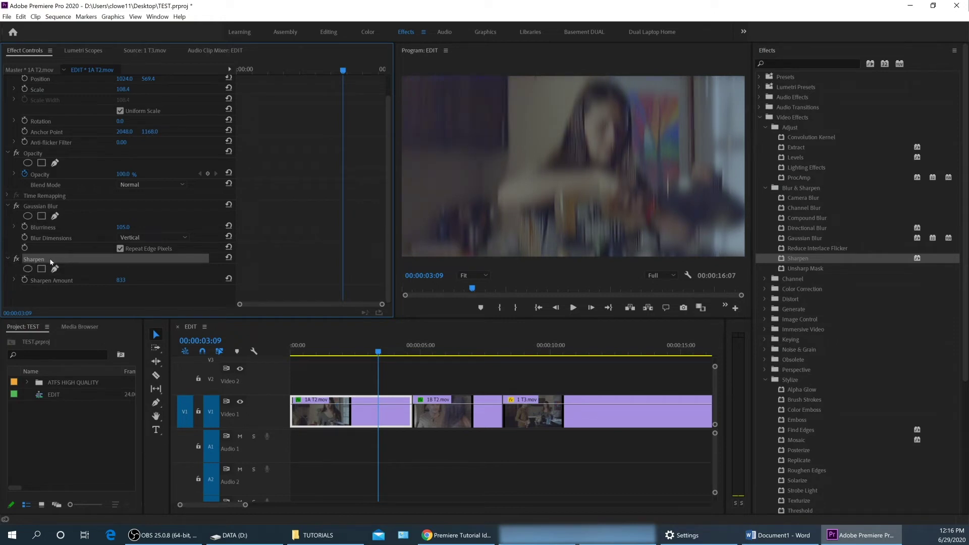
Move Sharpen above Gaussian Blur on the first clip and raise Blurriness from 105 to 427
{"action": "left_click_drag", "start_coordinate": [44, 261], "coordinate": [50, 206]}
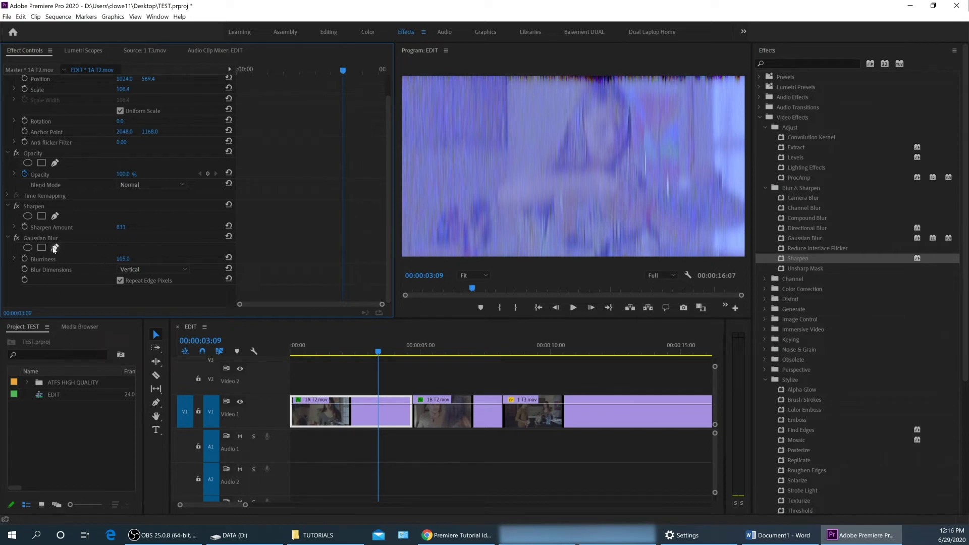
{"action": "left_click_drag", "start_coordinate": [115, 261], "coordinate": [166, 260]}
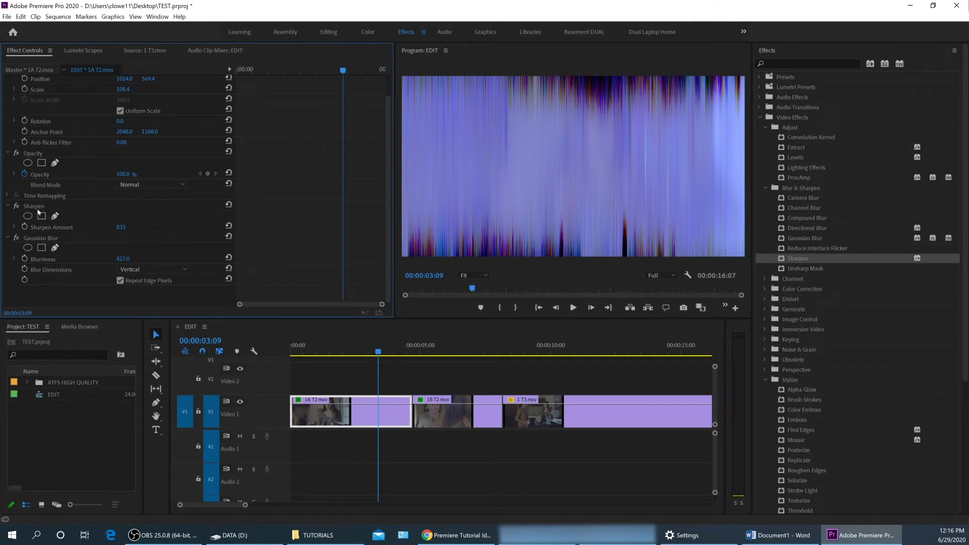
{"action": "left_click", "coordinate": [38, 207]}
{"action": "left_click", "coordinate": [48, 238]}
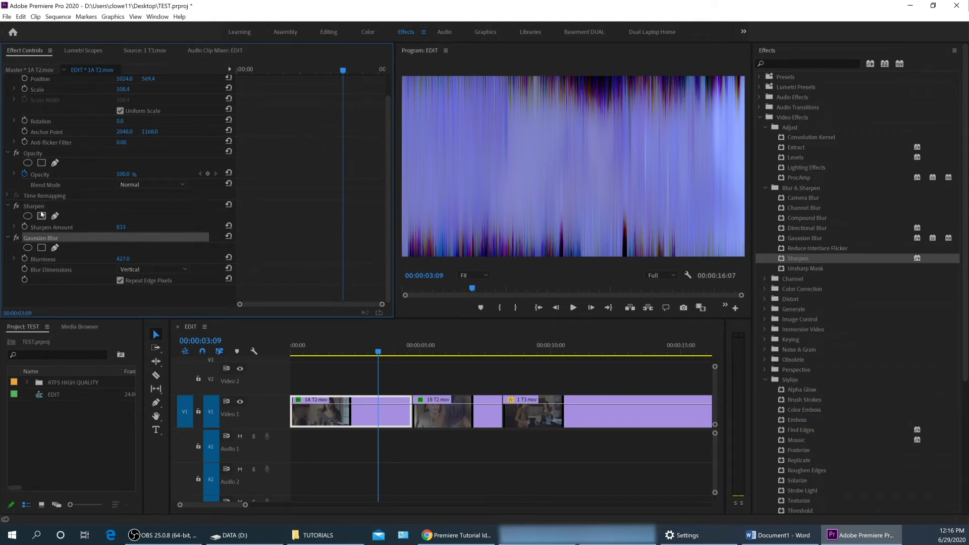
Bypass the Sharpen effect and bring Blurriness back down well below 427
{"action": "left_click", "coordinate": [16, 206]}
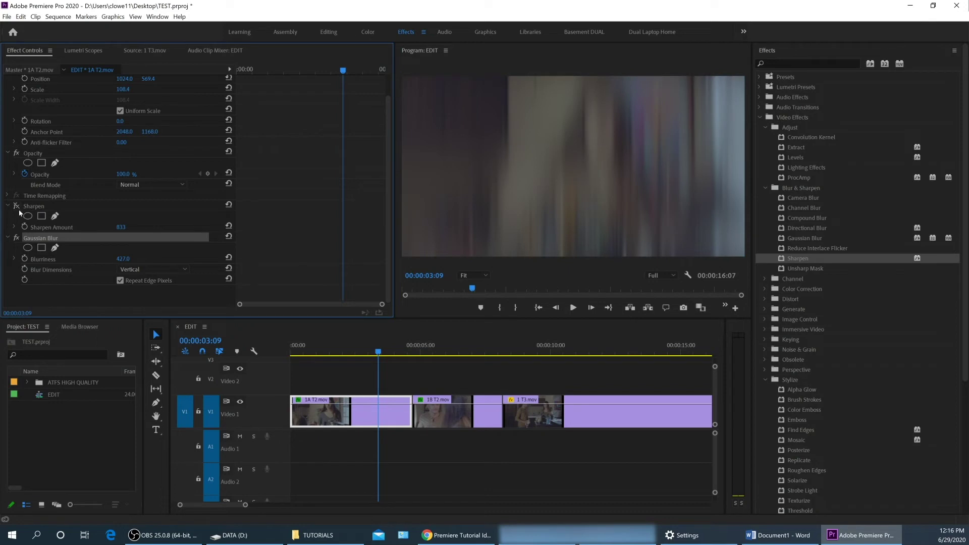
{"action": "left_click", "coordinate": [16, 206]}
{"action": "left_click", "coordinate": [16, 206]}
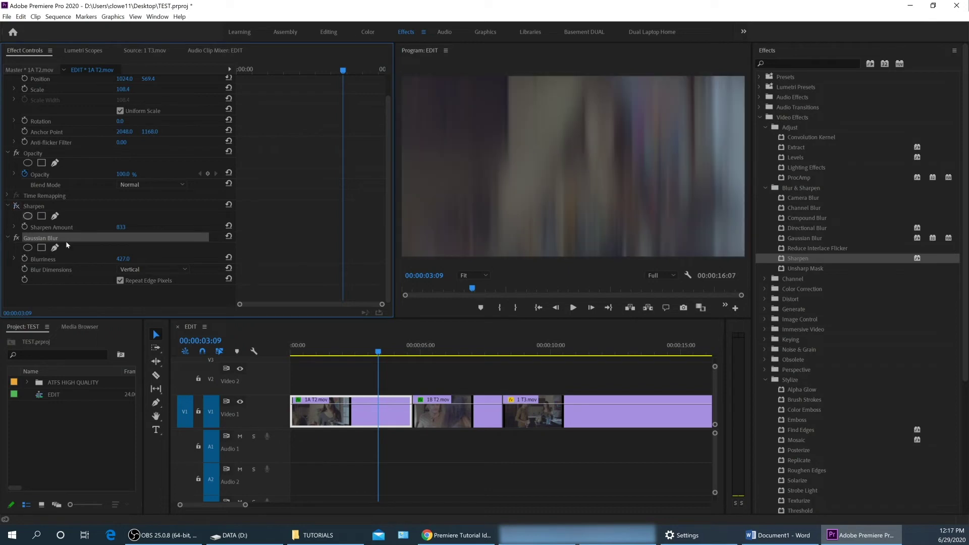
{"action": "mouse_move", "coordinate": [123, 259]}
{"action": "left_mouse_down"}
{"action": "mouse_move", "coordinate": [68, 259]}
{"action": "mouse_move", "coordinate": [115, 259]}
{"action": "left_mouse_up"}
{"action": "left_click", "coordinate": [116, 265]}
Set Blurriness to 72, re-enable Sharpen, and select both Sharpen and Gaussian Blur
{"action": "left_click", "coordinate": [19, 210]}
{"action": "left_click", "coordinate": [17, 207]}
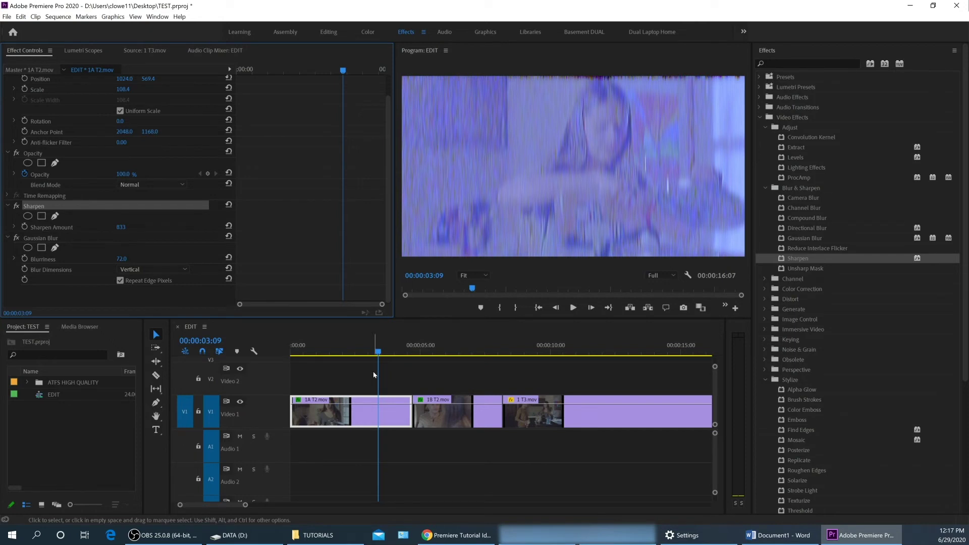
{"action": "left_click", "coordinate": [237, 372]}
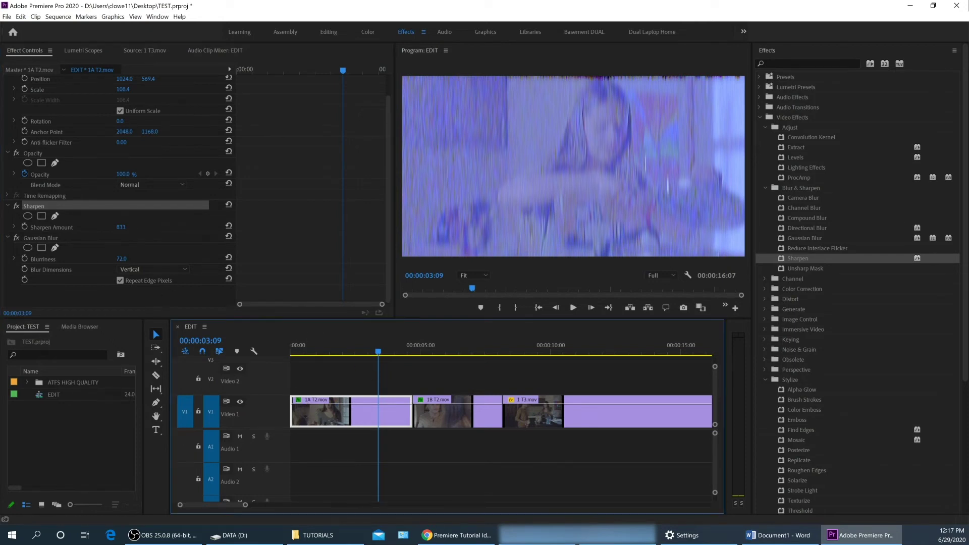
{"action": "mouse_move", "coordinate": [36, 204]}
{"action": "left_mouse_down"}
{"action": "mouse_move", "coordinate": [38, 231]}
{"action": "mouse_move", "coordinate": [38, 212]}
{"action": "left_mouse_up"}
{"action": "left_click", "coordinate": [39, 239], "text": "ctrl"}
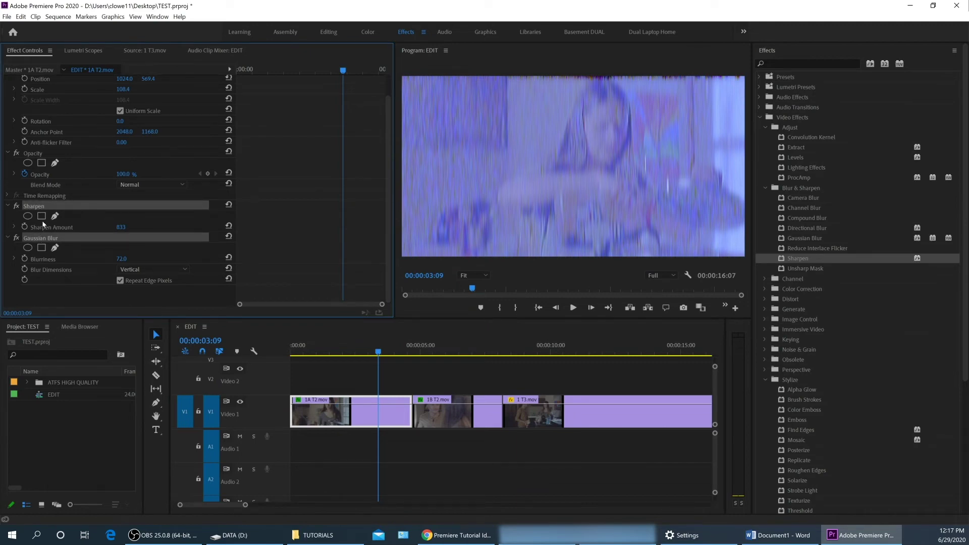
Paste the copied Sharpen and Gaussian Blur onto clip 1B T2.mov and reselect it
{"action": "left_click", "coordinate": [435, 352]}
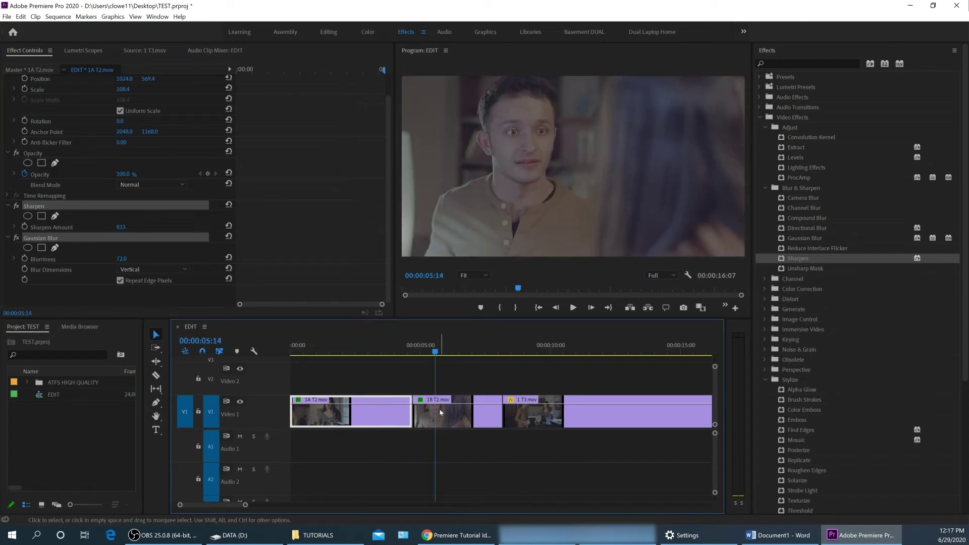
{"action": "left_click", "coordinate": [440, 412]}
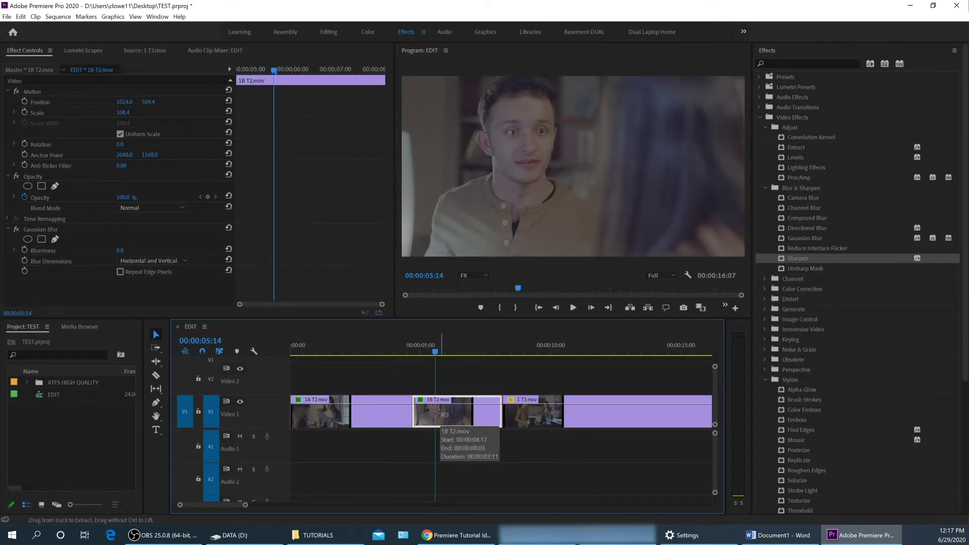
{"action": "key", "text": "ctrl+v"}
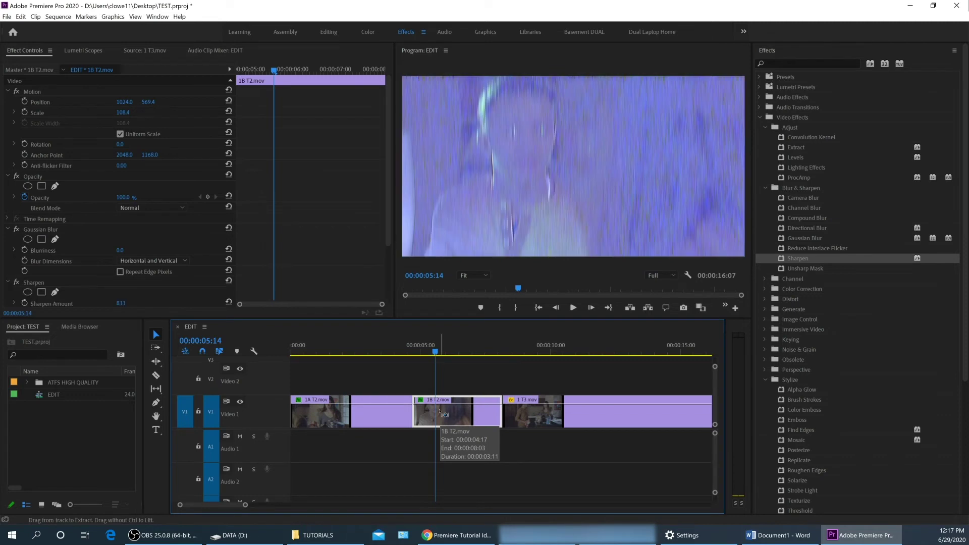
{"action": "left_click", "coordinate": [377, 375]}
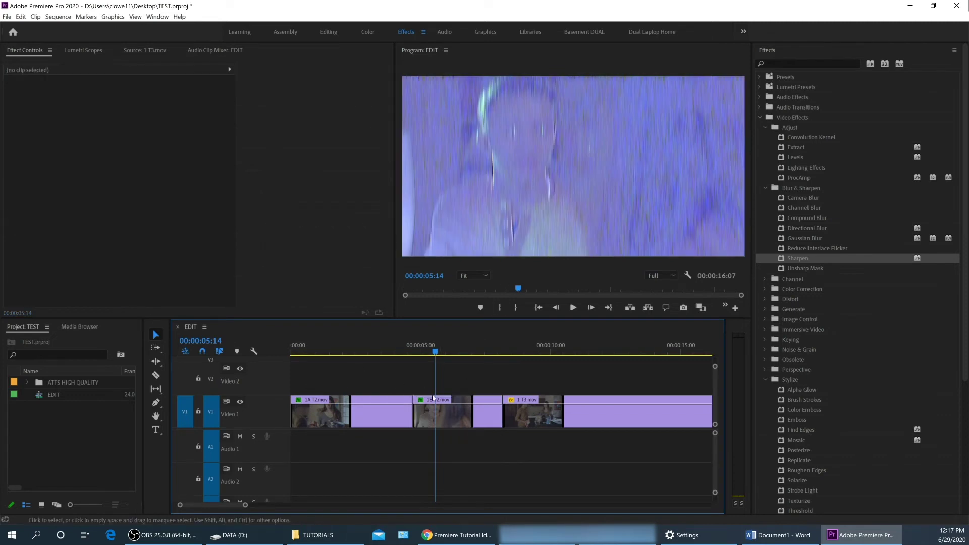
{"action": "left_click", "coordinate": [447, 412]}
{"action": "left_click", "coordinate": [439, 411]}
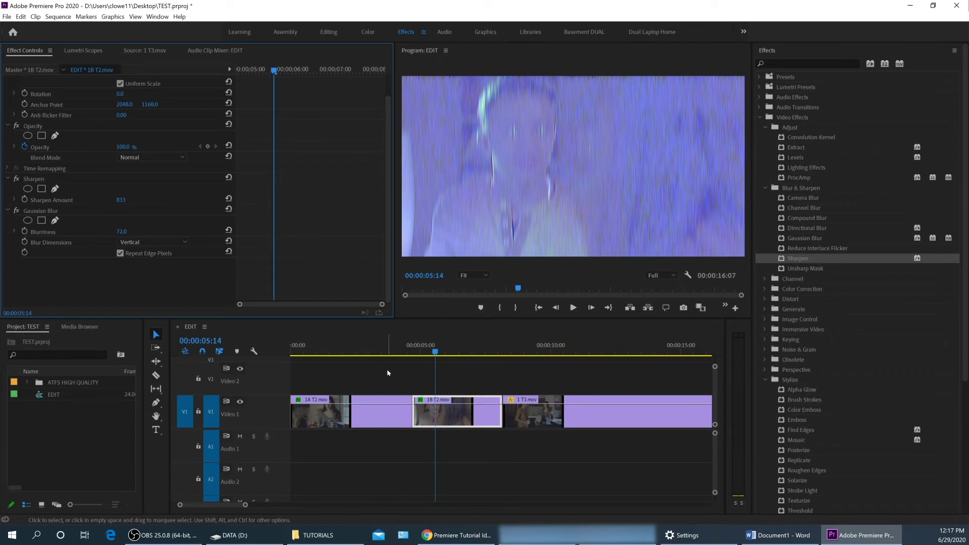
Delete the Gaussian Blur and Sharpen effects from clip 1B T2.mov
{"action": "left_click", "coordinate": [381, 348]}
{"action": "left_click", "coordinate": [443, 349]}
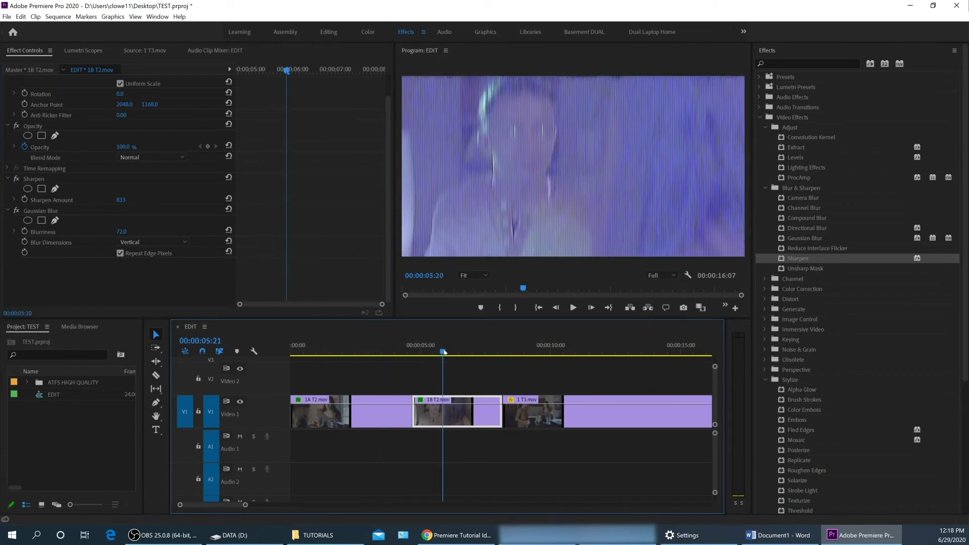
{"action": "scroll", "coordinate": [78, 242], "scroll_direction": "up", "scroll_amount": 2}
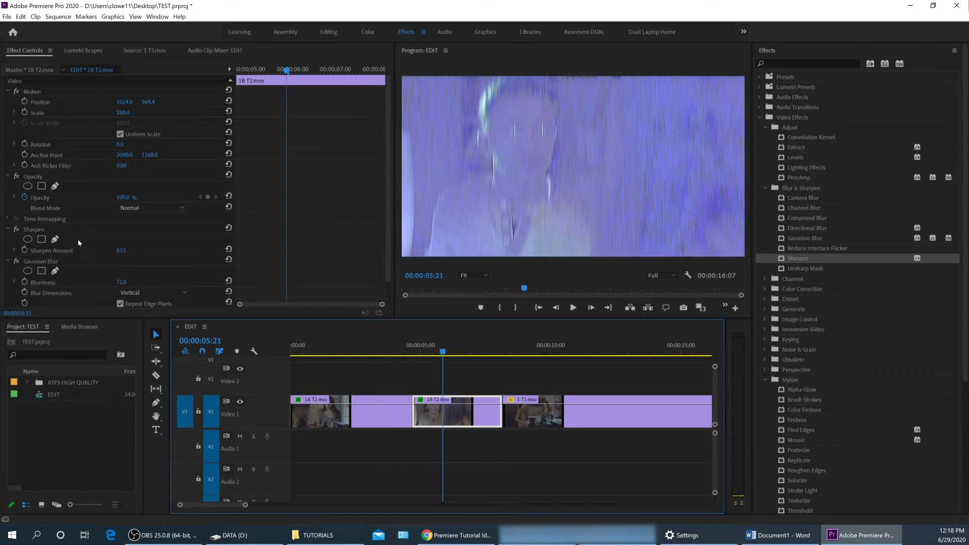
{"action": "left_click", "coordinate": [31, 260]}
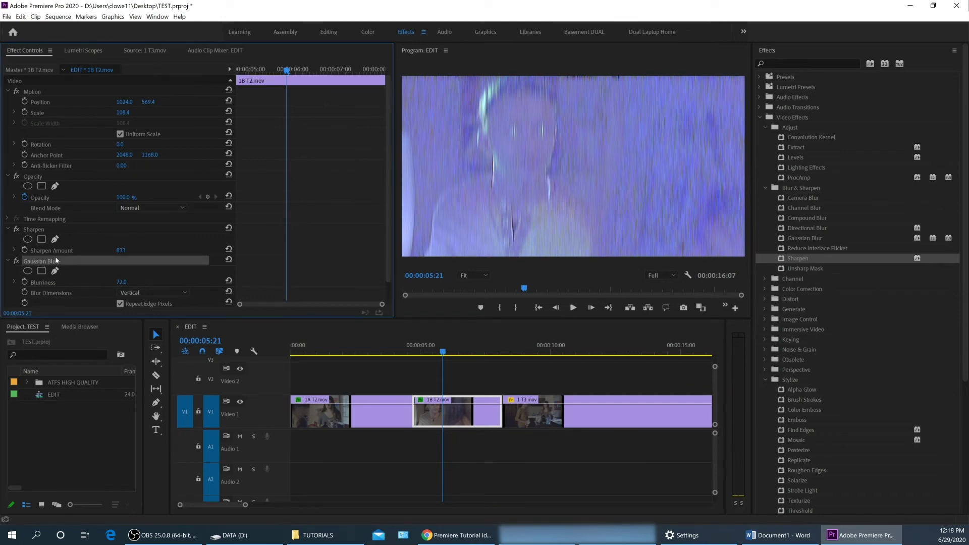
{"action": "key", "text": "Delete"}
{"action": "left_click", "coordinate": [41, 229]}
{"action": "key", "text": "Delete"}
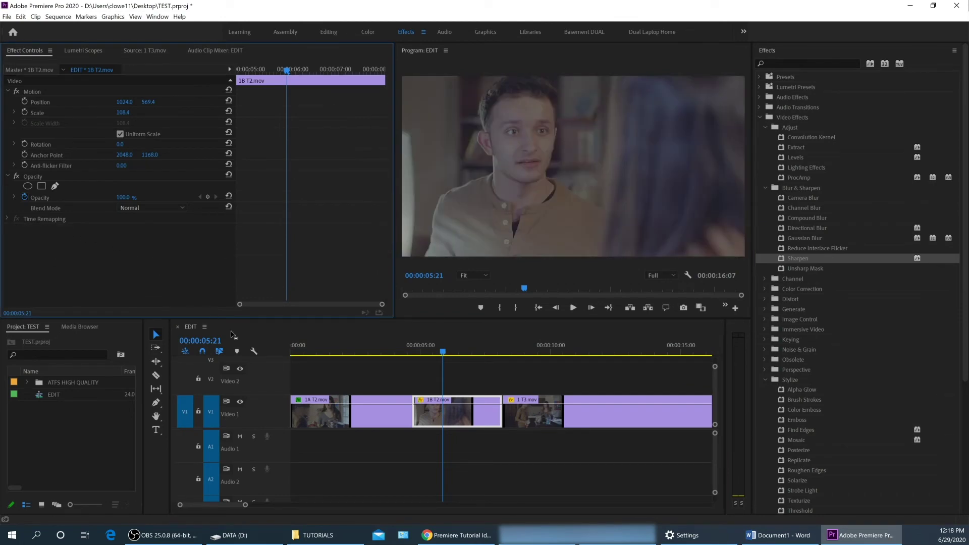
Select the 1 T3 clip, then return the playhead to 00:00:02:04
{"action": "left_click", "coordinate": [527, 348]}
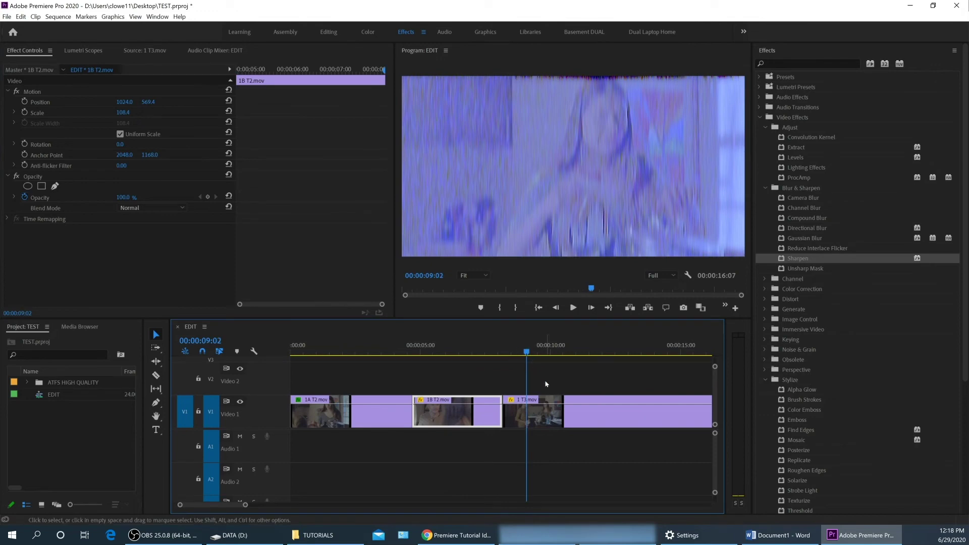
{"action": "left_click", "coordinate": [546, 415]}
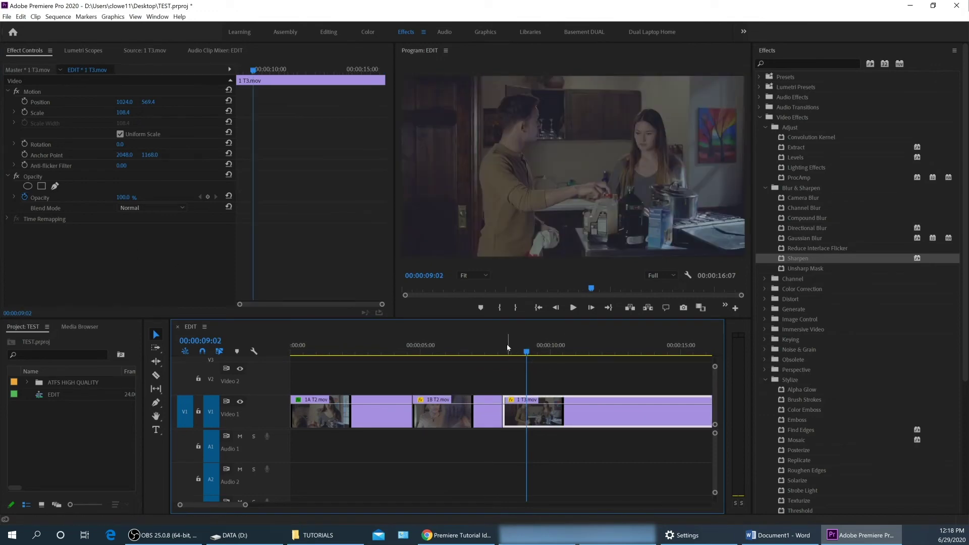
{"action": "left_click", "coordinate": [338, 351]}
{"action": "left_click_drag", "start_coordinate": [339, 351], "coordinate": [346, 351]}
Copy the 1A T2 clip along with its effects
{"action": "left_click", "coordinate": [365, 400]}
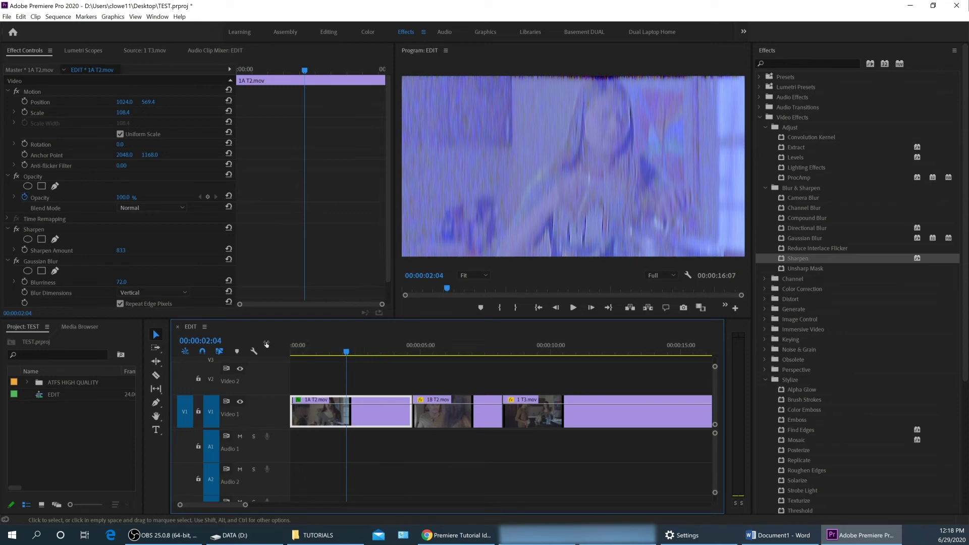
{"action": "right_click", "coordinate": [344, 415]}
{"action": "left_click", "coordinate": [338, 412]}
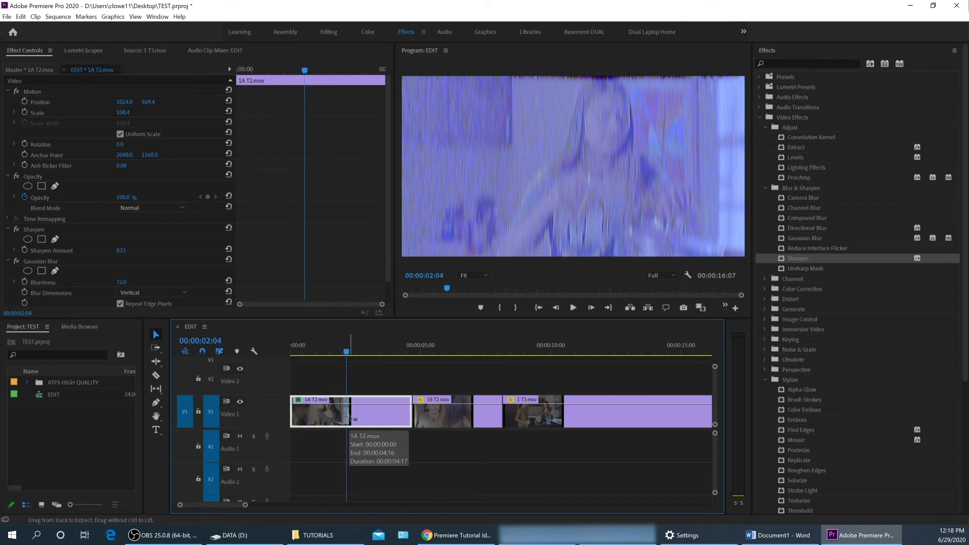
Zoom the timeline out and marquee-select the 1B T2, 1 T3 and trailing clips
{"action": "left_click", "coordinate": [450, 369]}
{"action": "key", "text": "minus"}
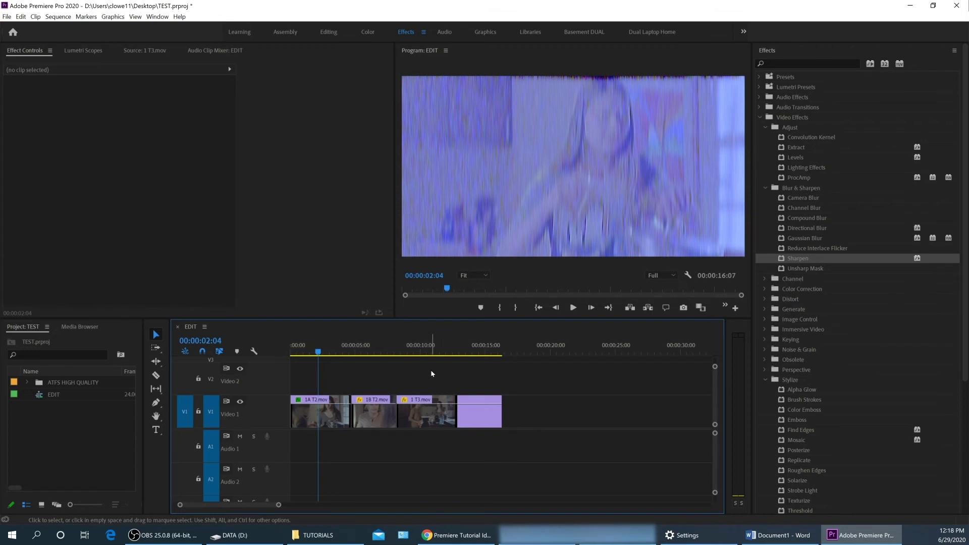
{"action": "left_click_drag", "start_coordinate": [444, 382], "coordinate": [370, 430]}
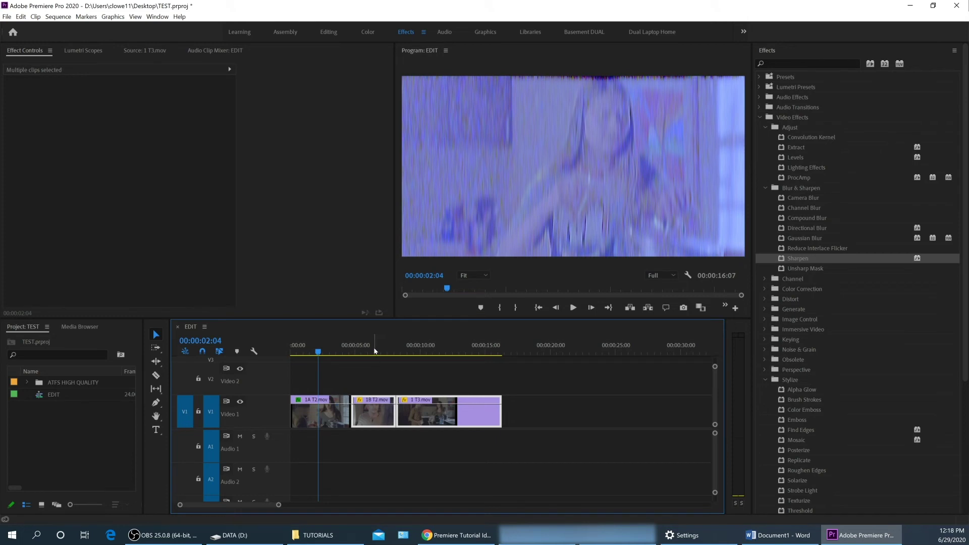
{"action": "left_click_drag", "start_coordinate": [374, 352], "coordinate": [384, 352]}
Paste Attributes onto the selected clips with Sharpen and Gaussian Blur only, excluding Opacity and Time Remapping
{"action": "right_click", "coordinate": [380, 413]}
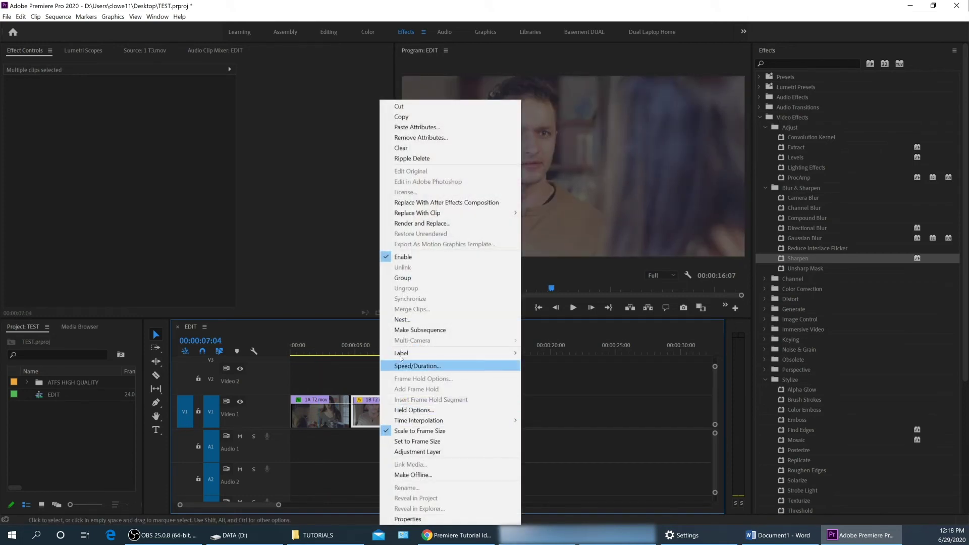
{"action": "left_click", "coordinate": [449, 129]}
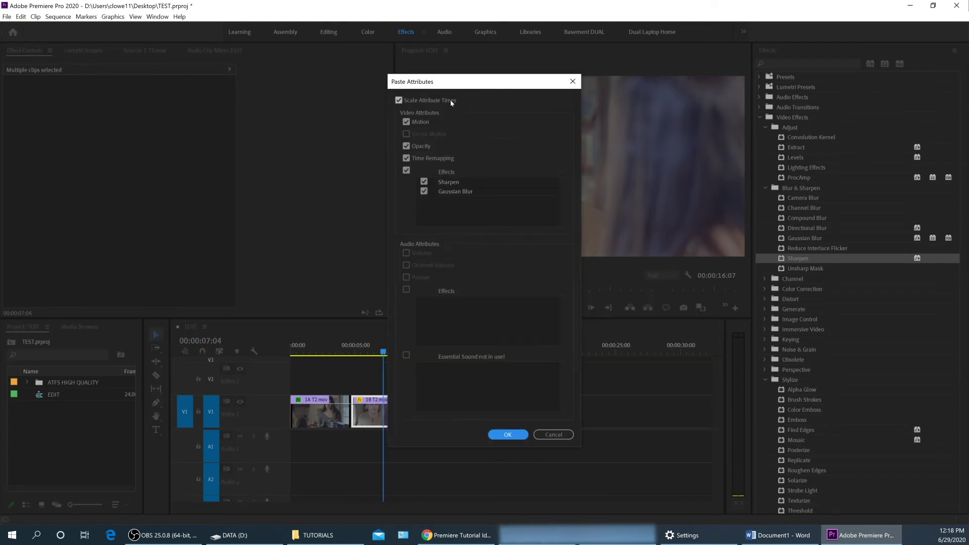
{"action": "left_click_drag", "start_coordinate": [476, 89], "coordinate": [645, 95]}
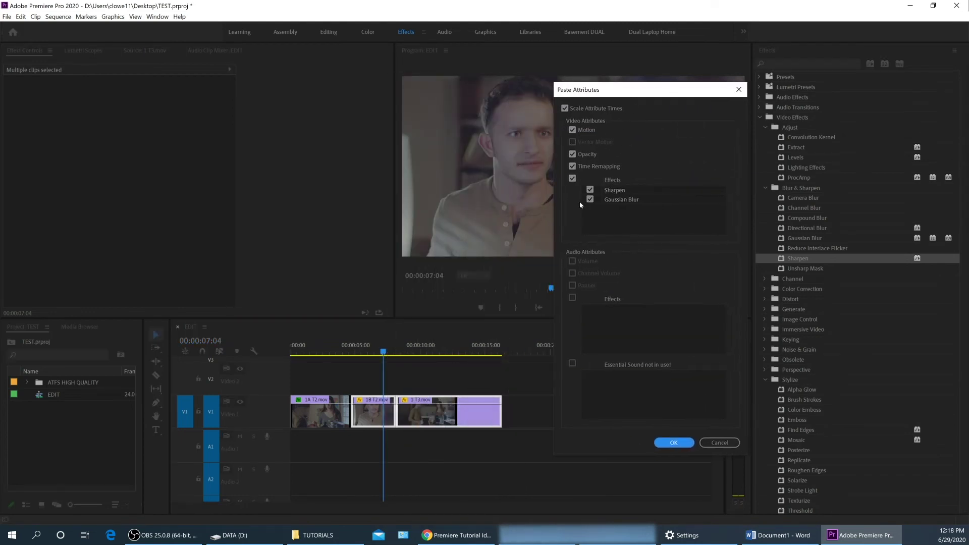
{"action": "left_click", "coordinate": [572, 166]}
{"action": "left_click", "coordinate": [572, 154]}
{"action": "left_click", "coordinate": [590, 190]}
{"action": "left_click", "coordinate": [590, 192]}
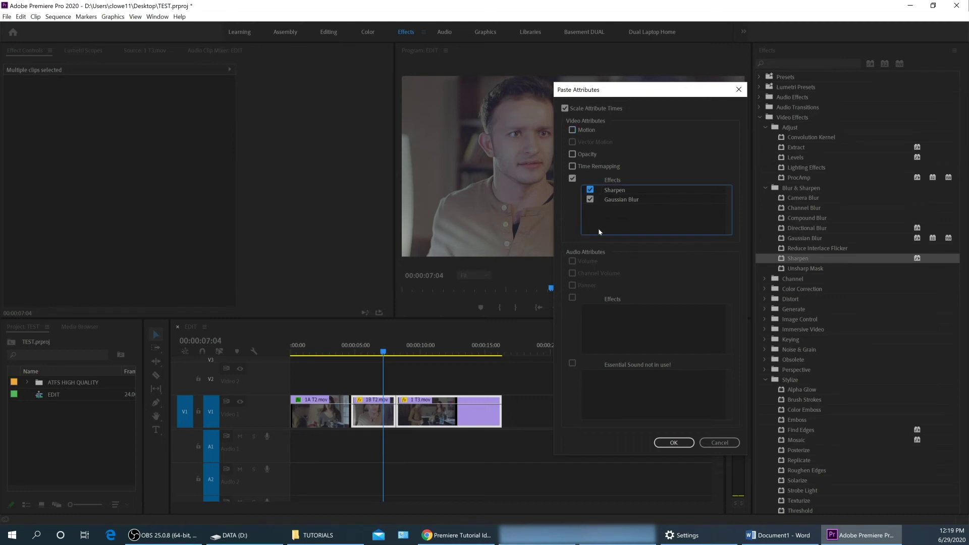
{"action": "left_click", "coordinate": [674, 443]}
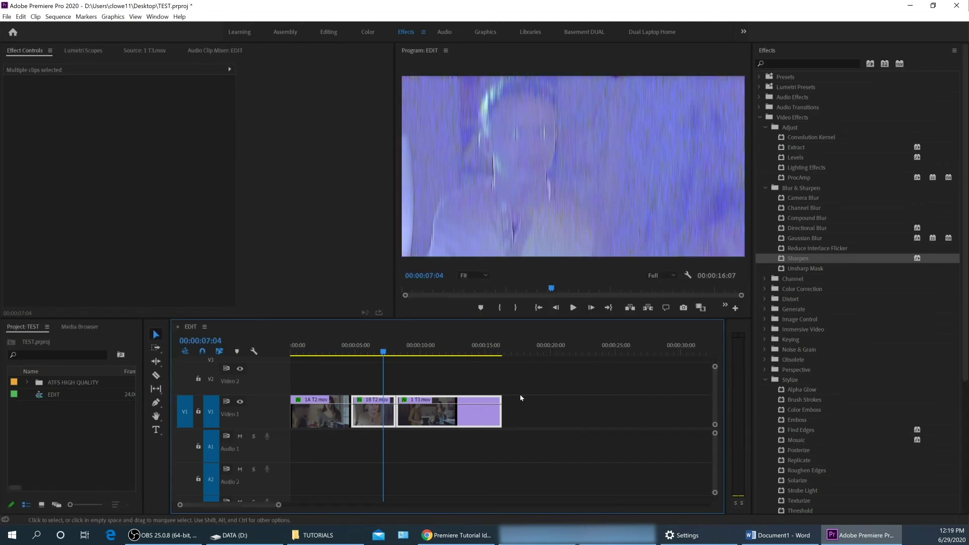
Preview the pasted blur around 00:00:08:17, browse Stylize effects, then select only the 1 T3 clip
{"action": "mouse_move", "coordinate": [408, 349]}
{"action": "left_mouse_down"}
{"action": "mouse_move", "coordinate": [439, 347]}
{"action": "mouse_move", "coordinate": [391, 352]}
{"action": "left_mouse_up"}
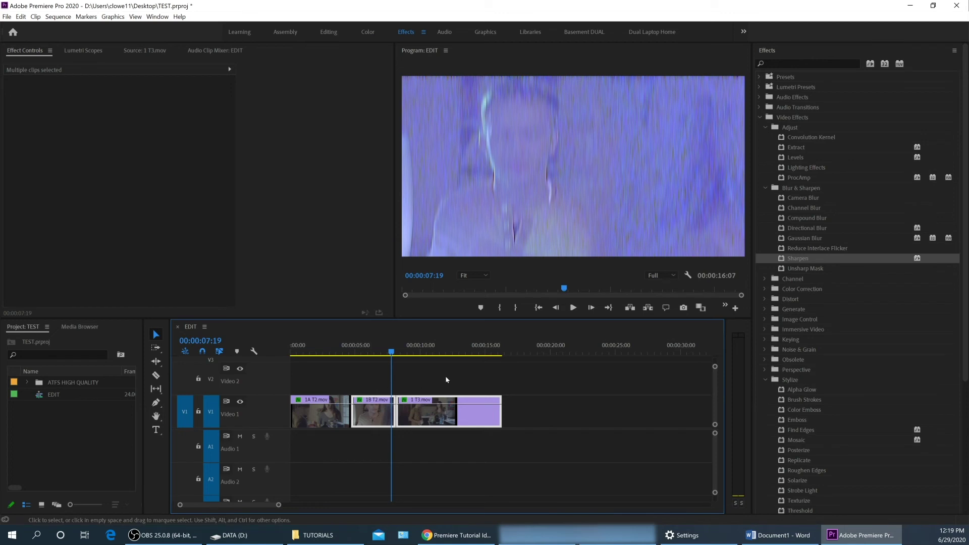
{"action": "left_click_drag", "start_coordinate": [452, 378], "coordinate": [336, 419]}
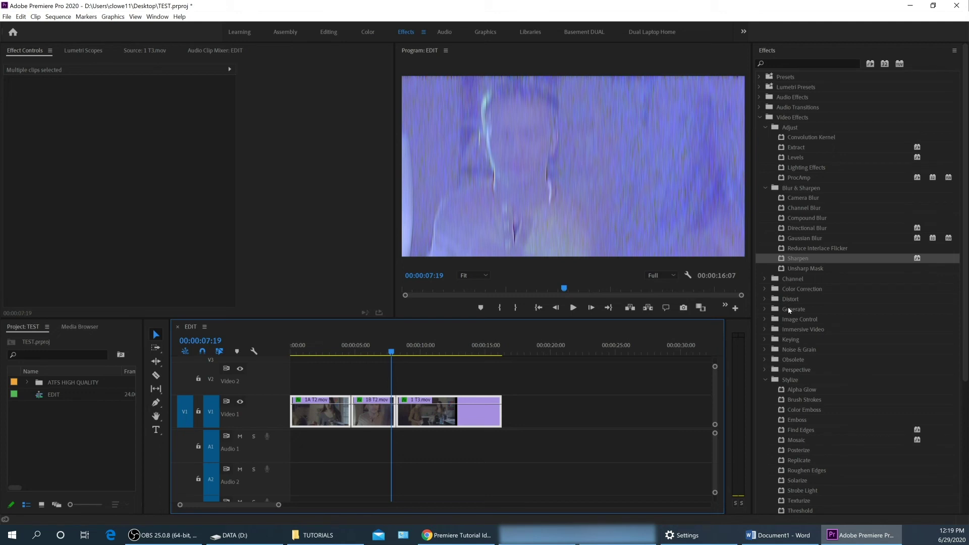
{"action": "scroll", "coordinate": [788, 305], "scroll_direction": "down", "scroll_amount": 3}
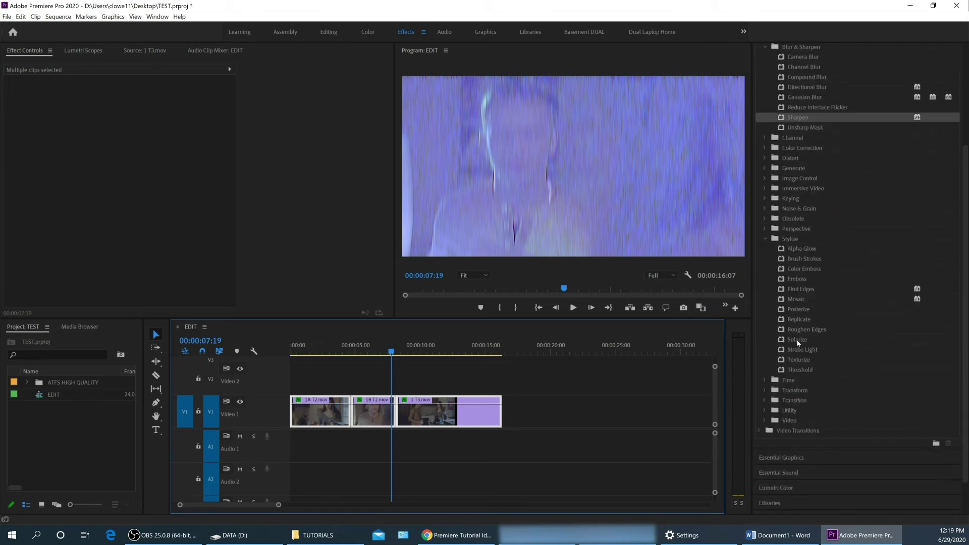
{"action": "left_click", "coordinate": [801, 370]}
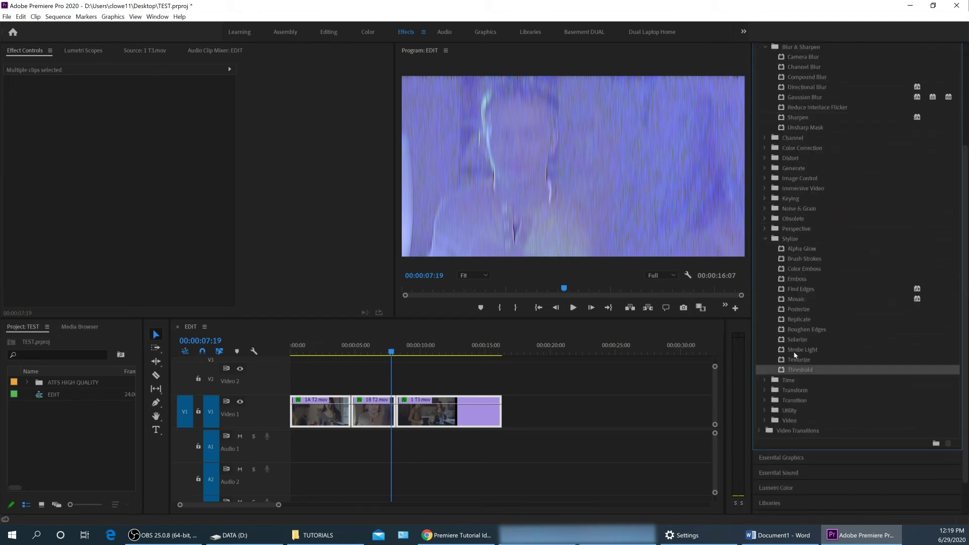
{"action": "left_click", "coordinate": [793, 350]}
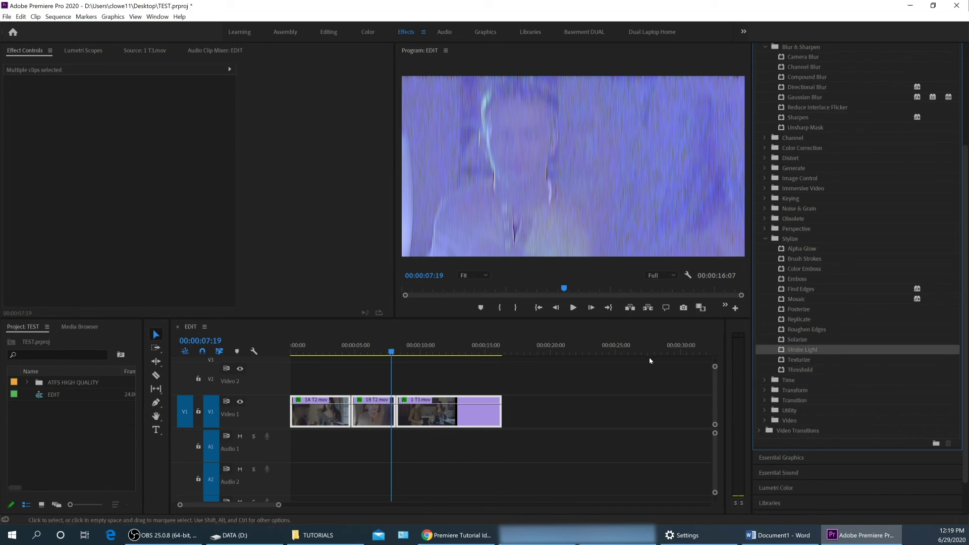
{"action": "left_click", "coordinate": [424, 348]}
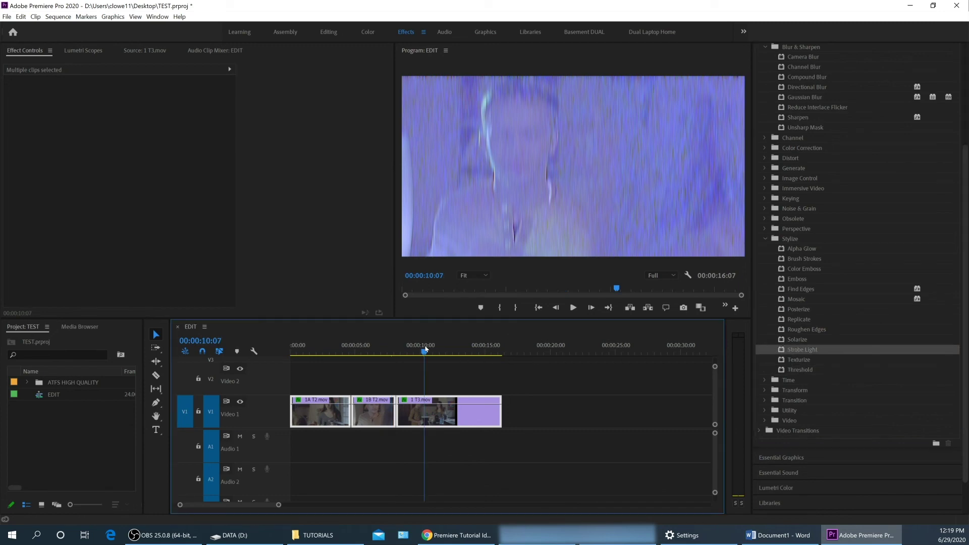
{"action": "left_click", "coordinate": [459, 397]}
Replace Gaussian Blur on 1 T3 with Stylize > Solarize and set its Threshold to 74
{"action": "key", "text": "Delete"}
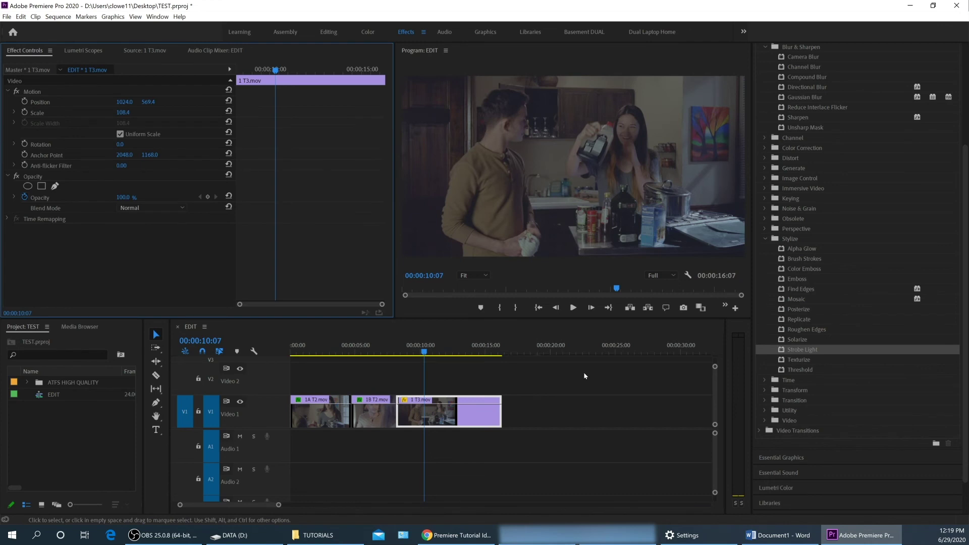
{"action": "left_click", "coordinate": [798, 359]}
{"action": "left_click", "coordinate": [801, 342]}
{"action": "left_click_drag", "start_coordinate": [802, 341], "coordinate": [426, 406]}
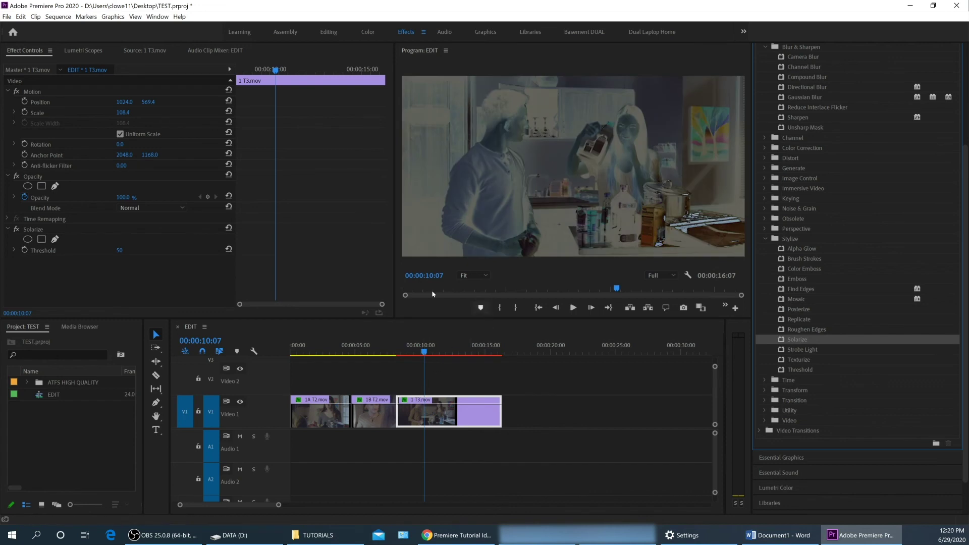
{"action": "mouse_move", "coordinate": [120, 251]}
{"action": "left_mouse_down"}
{"action": "mouse_move", "coordinate": [107, 250]}
{"action": "mouse_move", "coordinate": [131, 250]}
{"action": "left_mouse_up"}
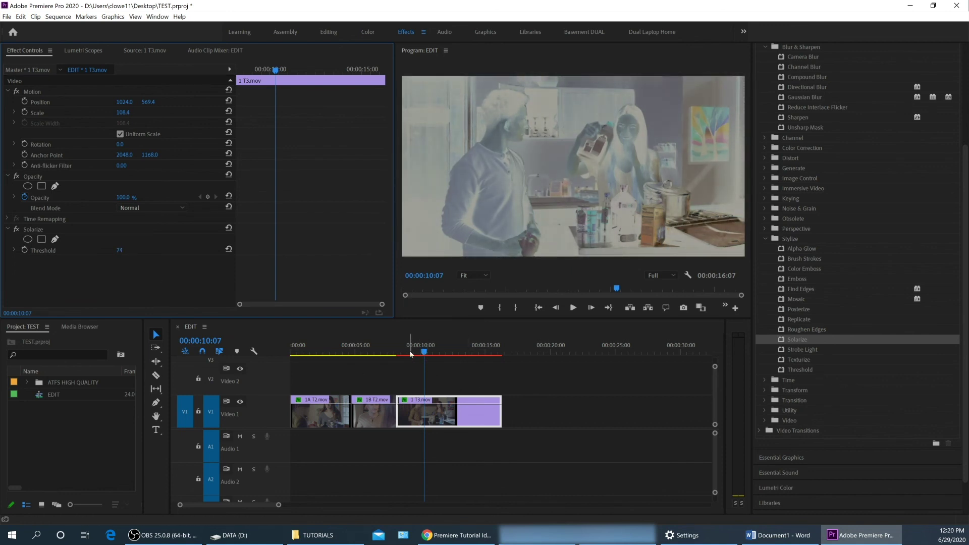
{"action": "left_click_drag", "start_coordinate": [421, 352], "coordinate": [379, 356]}
Use Remove Attributes with Effects checked to strip Sharpen and Gaussian Blur from 1B T2.mov
{"action": "right_click", "coordinate": [380, 411]}
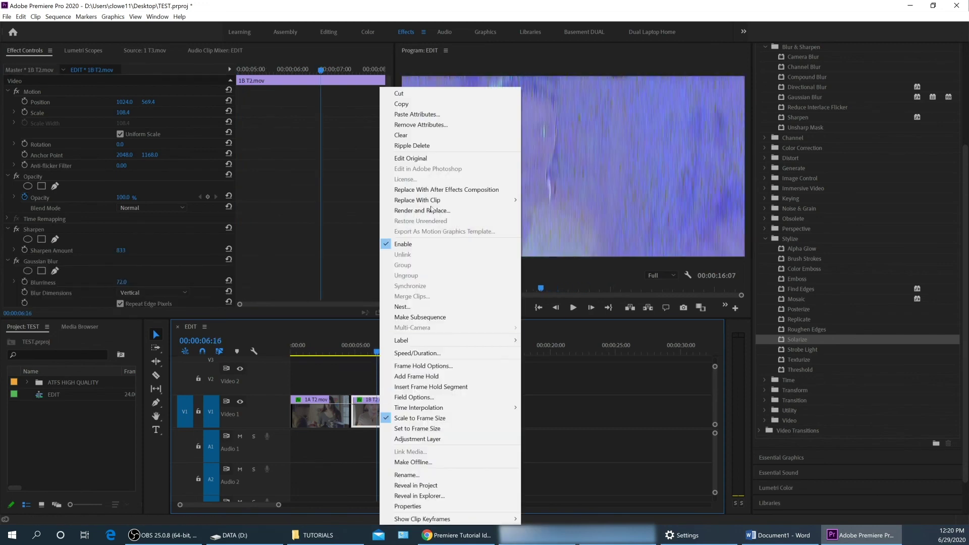
{"action": "left_click", "coordinate": [436, 125]}
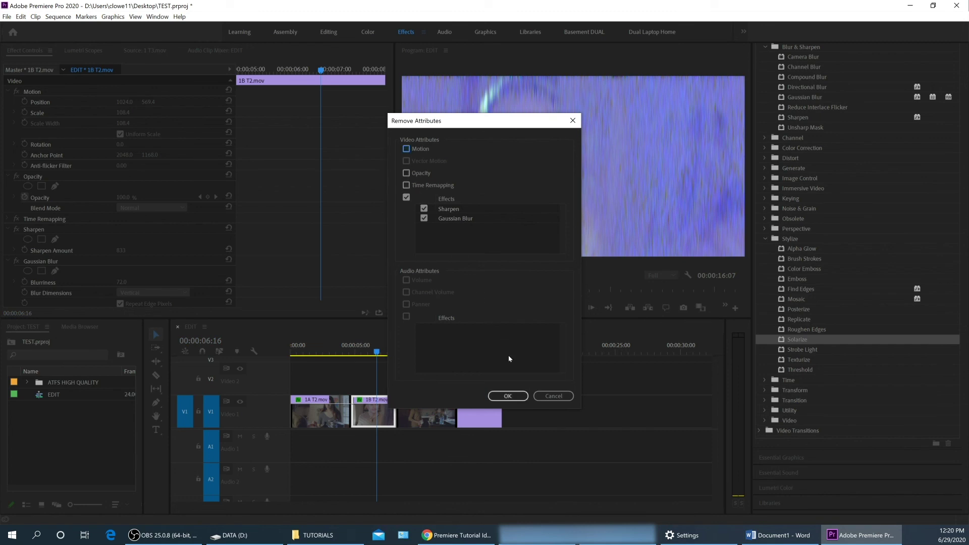
{"action": "left_click", "coordinate": [505, 396]}
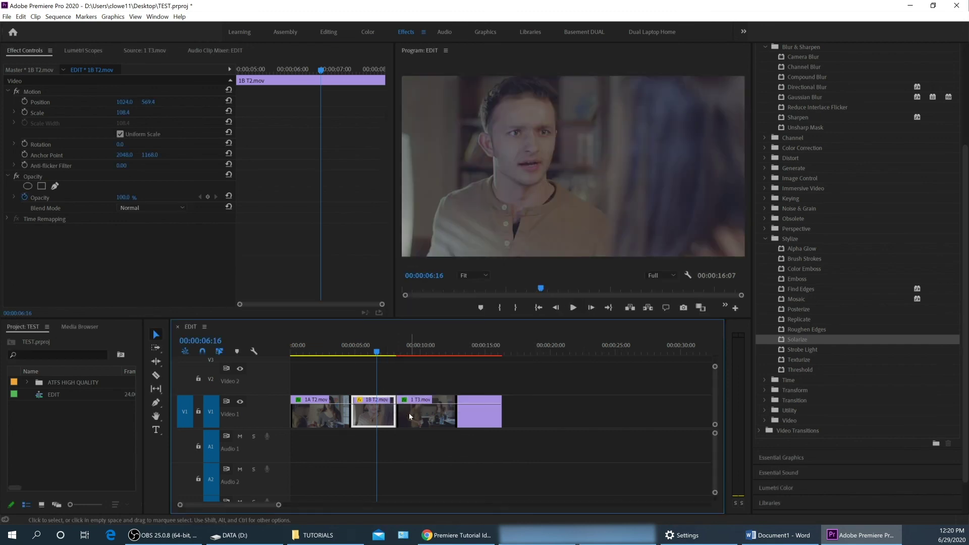
Raise the 1 T3 Solarize Threshold to 95 and preview the clip at 00:00:11:16
{"action": "left_click", "coordinate": [427, 399]}
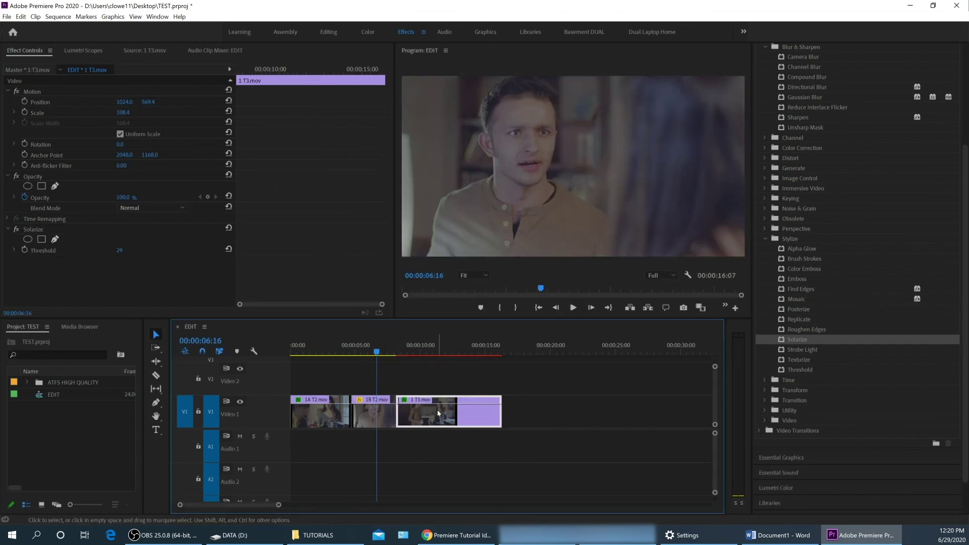
{"action": "left_click", "coordinate": [123, 267]}
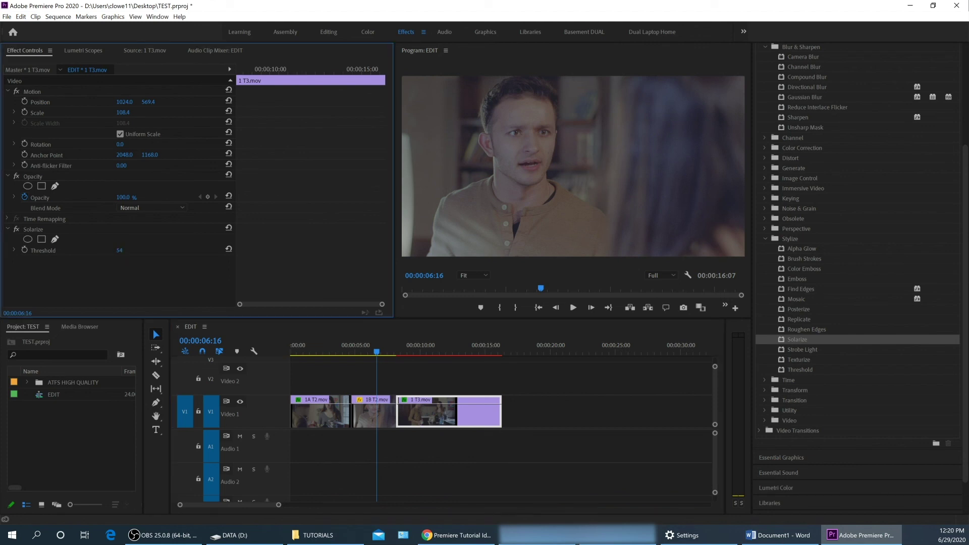
{"action": "left_click_drag", "start_coordinate": [119, 250], "coordinate": [121, 250]}
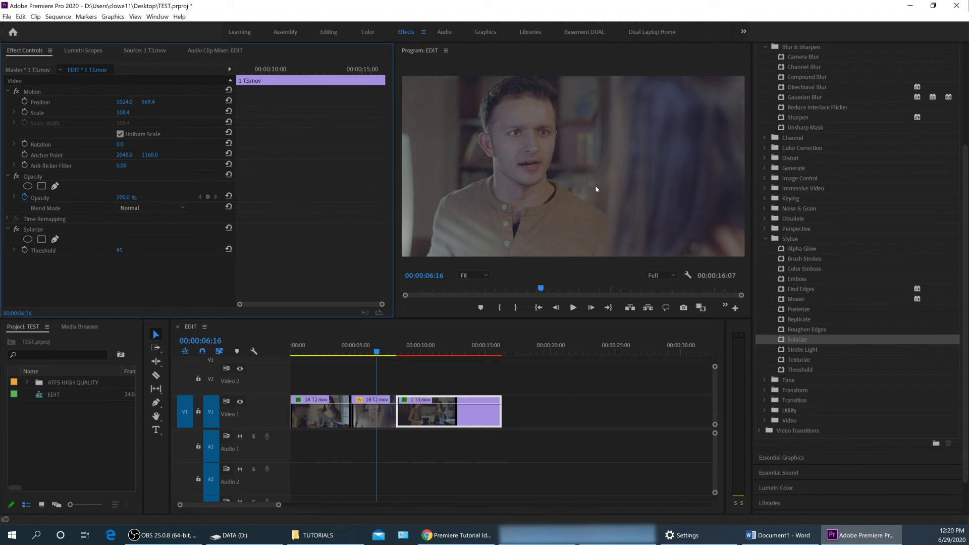
{"action": "left_click_drag", "start_coordinate": [377, 352], "coordinate": [441, 356]}
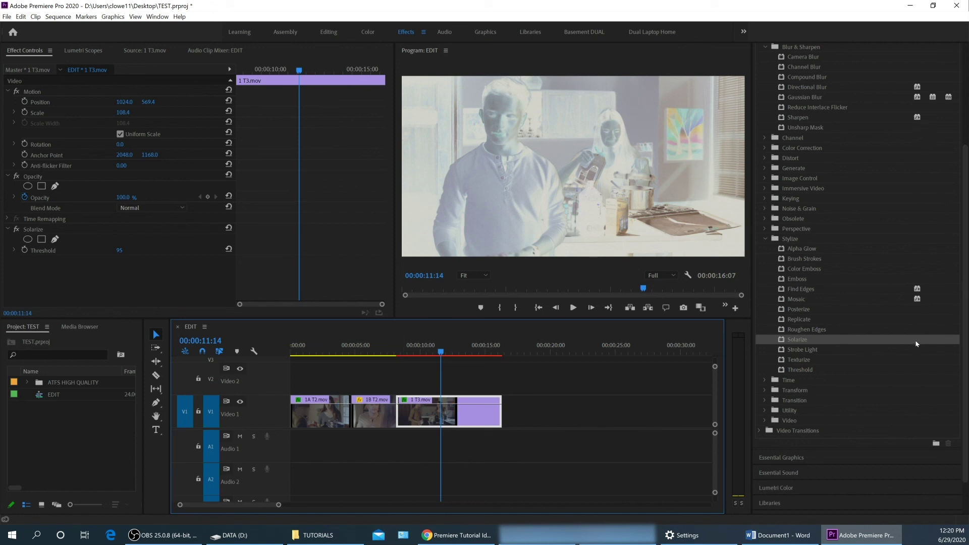
Deselect the T3 clip and render the sequence's video previews (195 frames)
{"action": "left_click", "coordinate": [455, 380]}
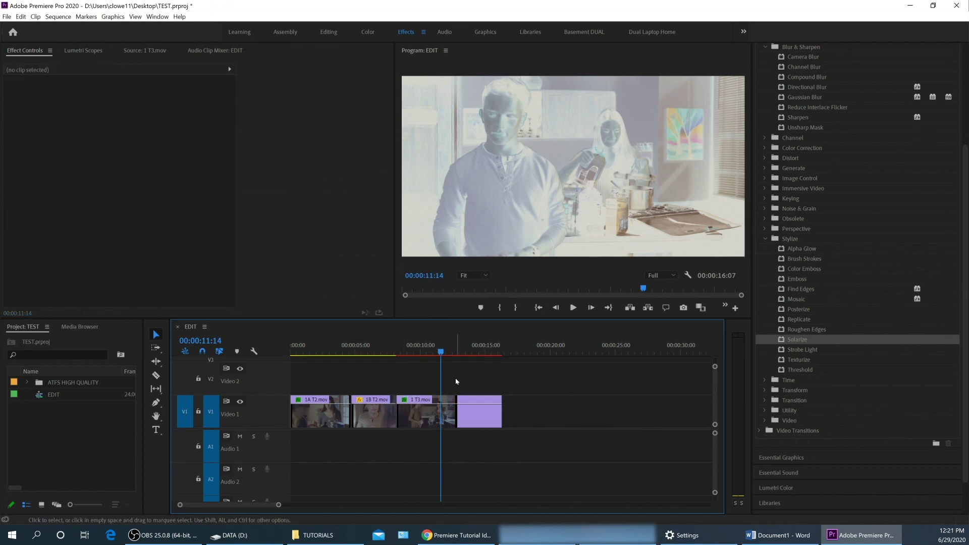
{"action": "key", "text": "Return"}
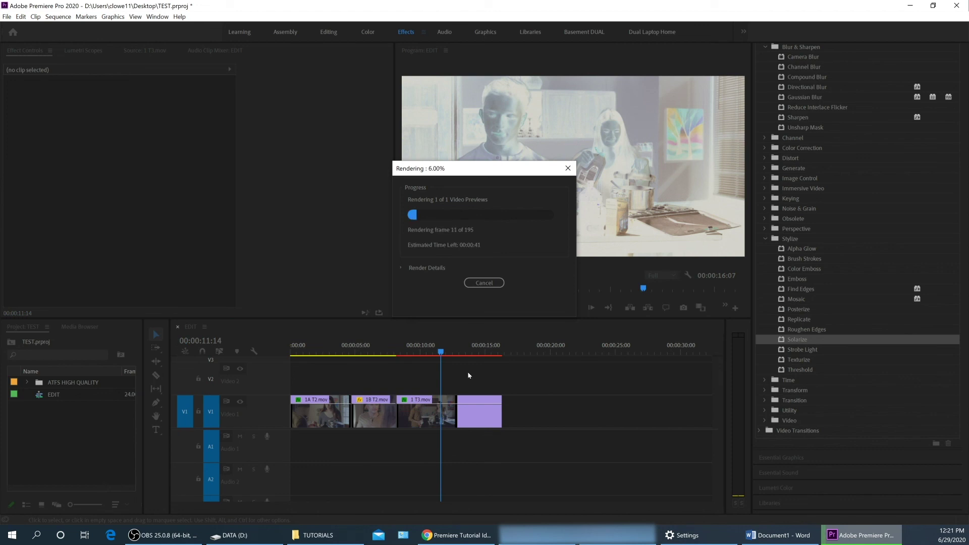